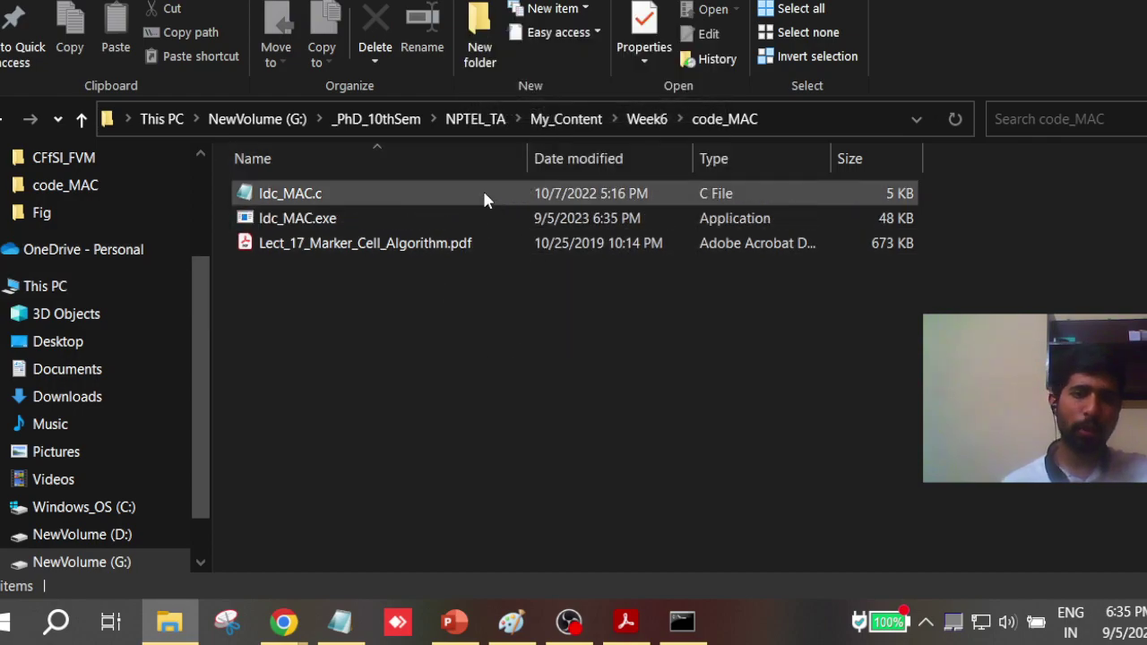
Switch to the command prompt and run the compiled ldc_MAC program from the code_MAC folder
click(268, 227)
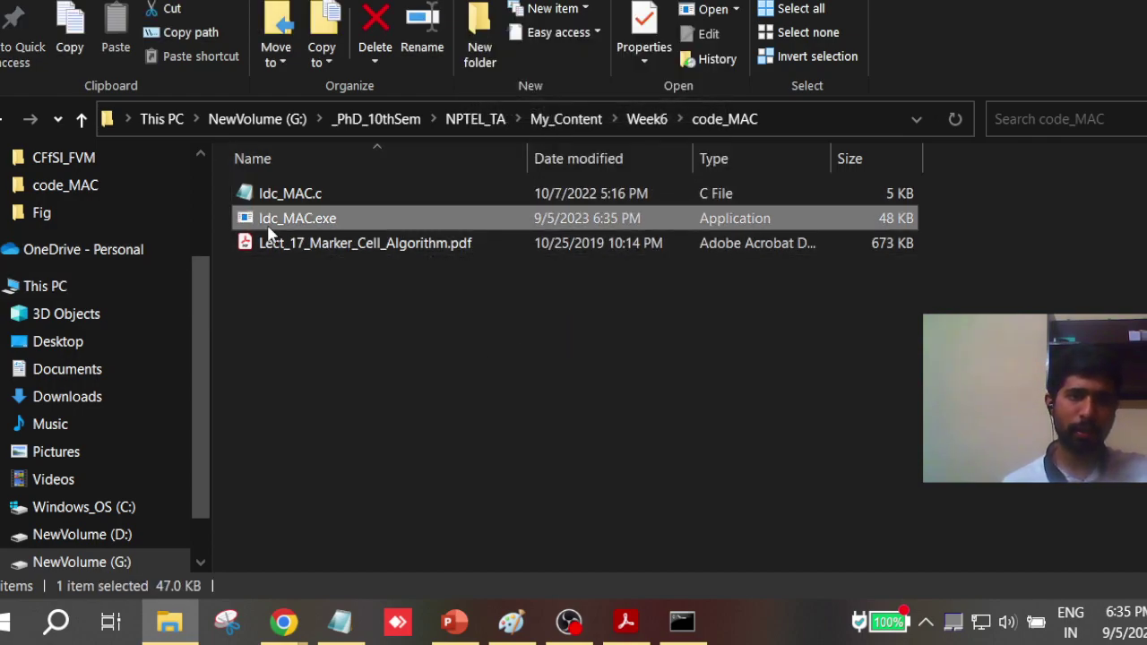
click(329, 287)
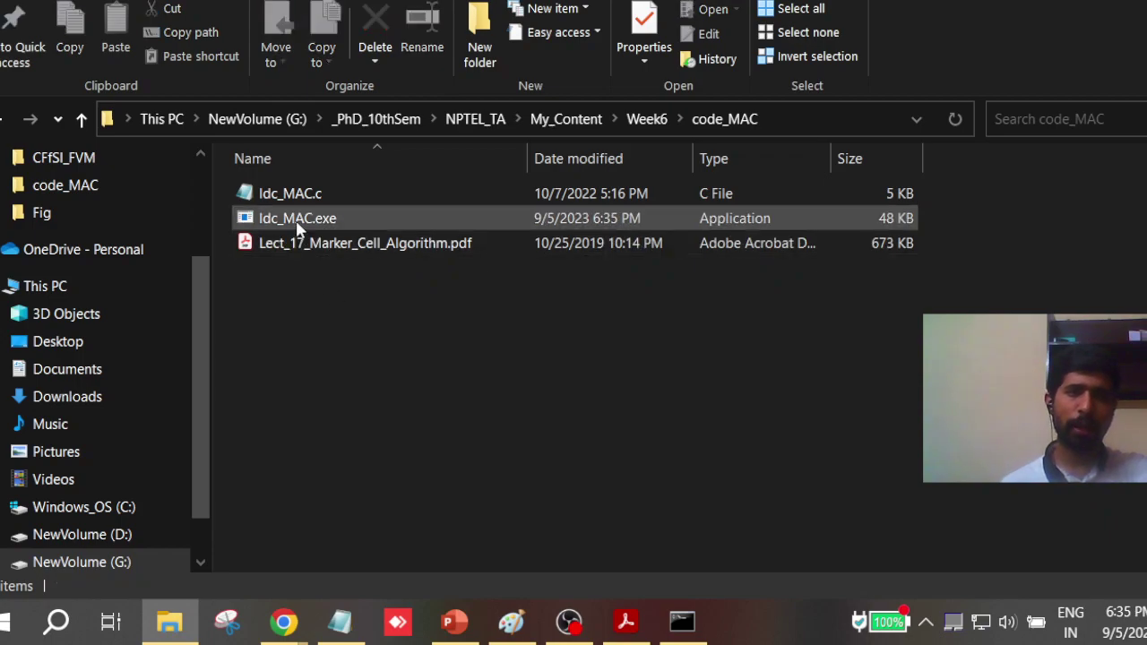
click(681, 625)
text(l)
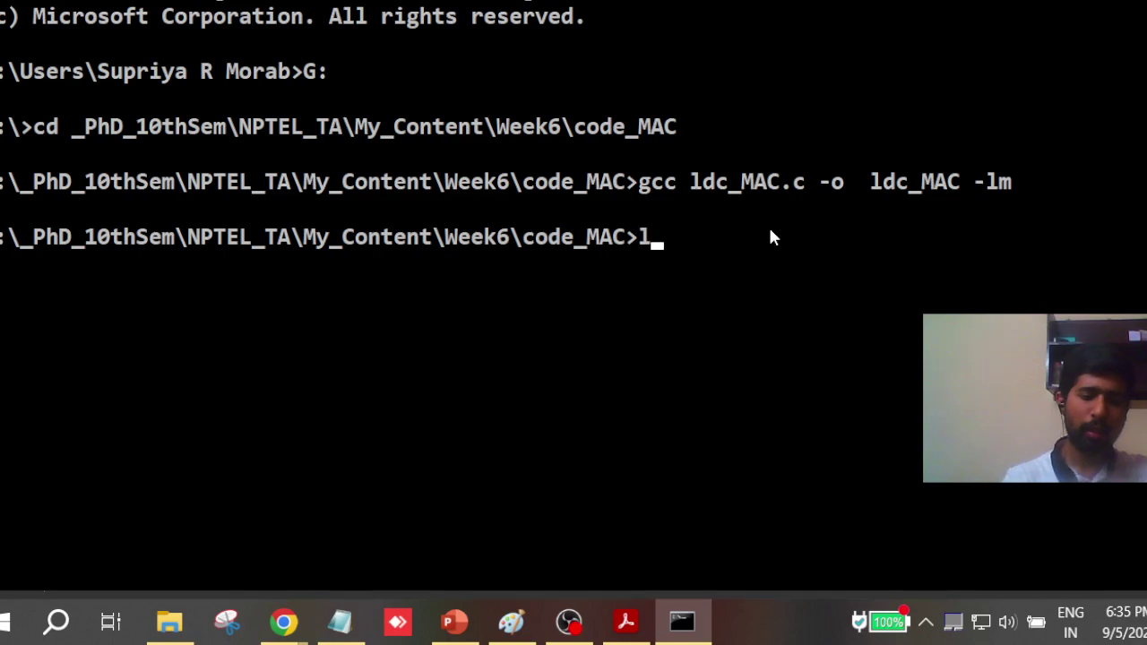
text(dc)
key(Tab)
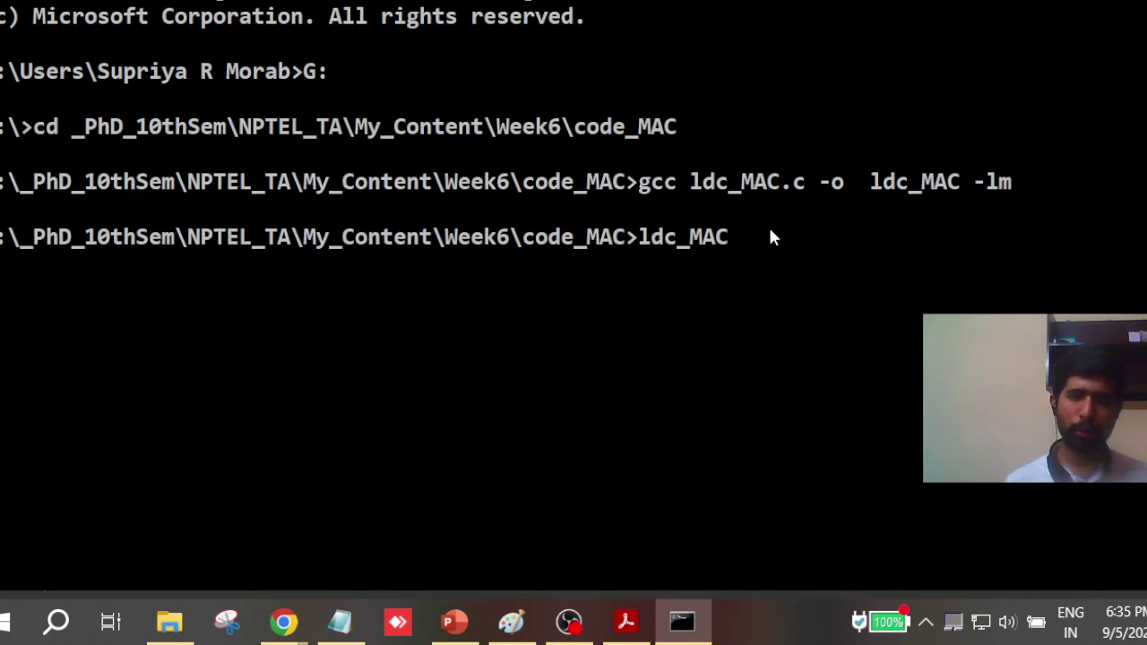
key(Return)
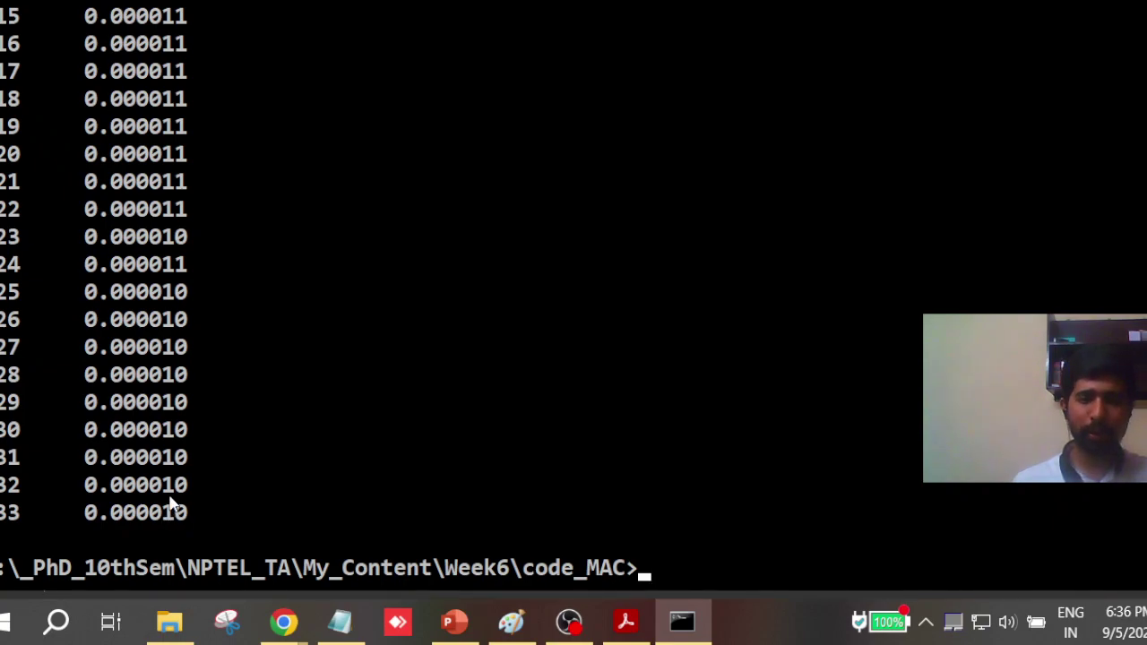
Close the command prompt and locate the results.dat file in the code_MAC folder
click(1131, 1)
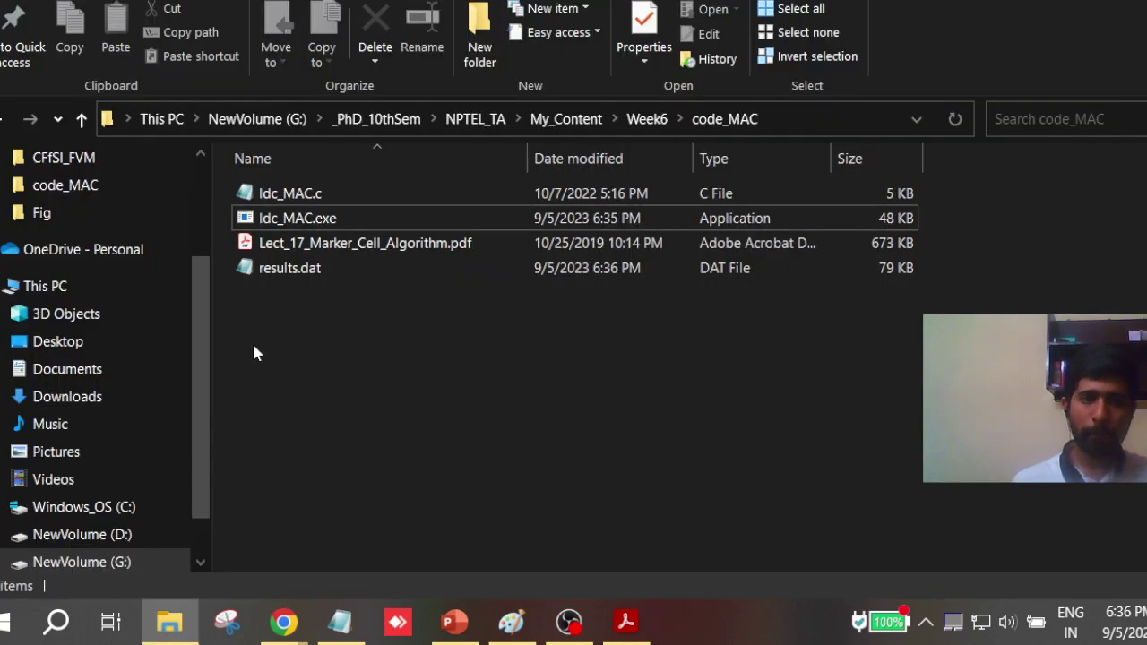
click(314, 267)
click(351, 338)
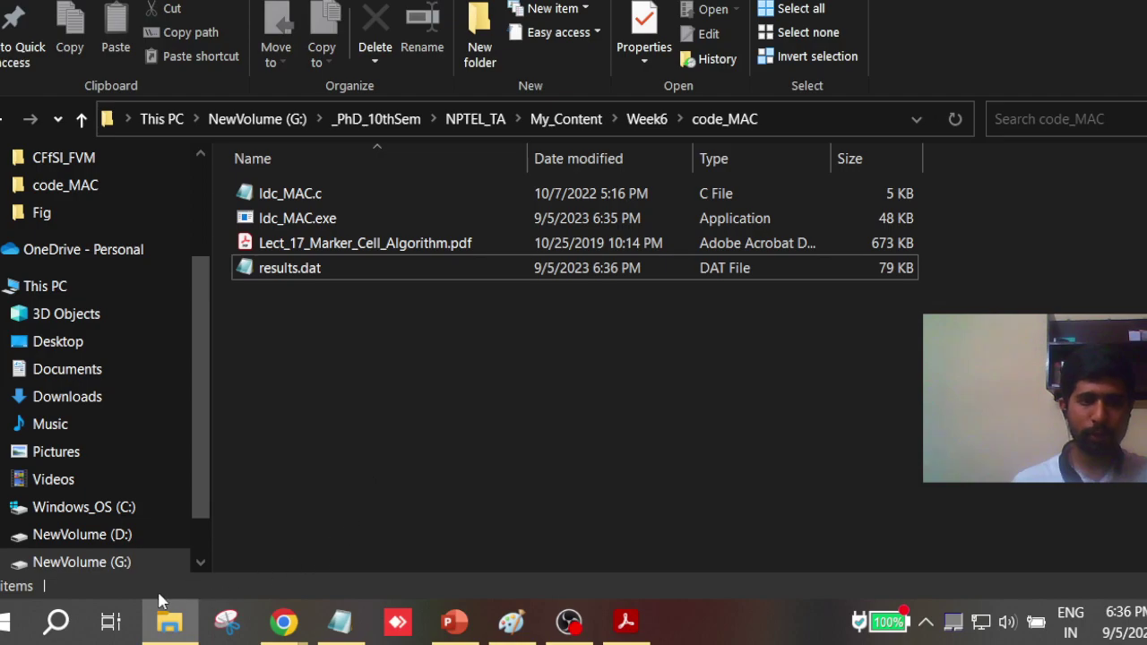
Search the computer for ParaView and launch ParaView 5.10.0
click(59, 627)
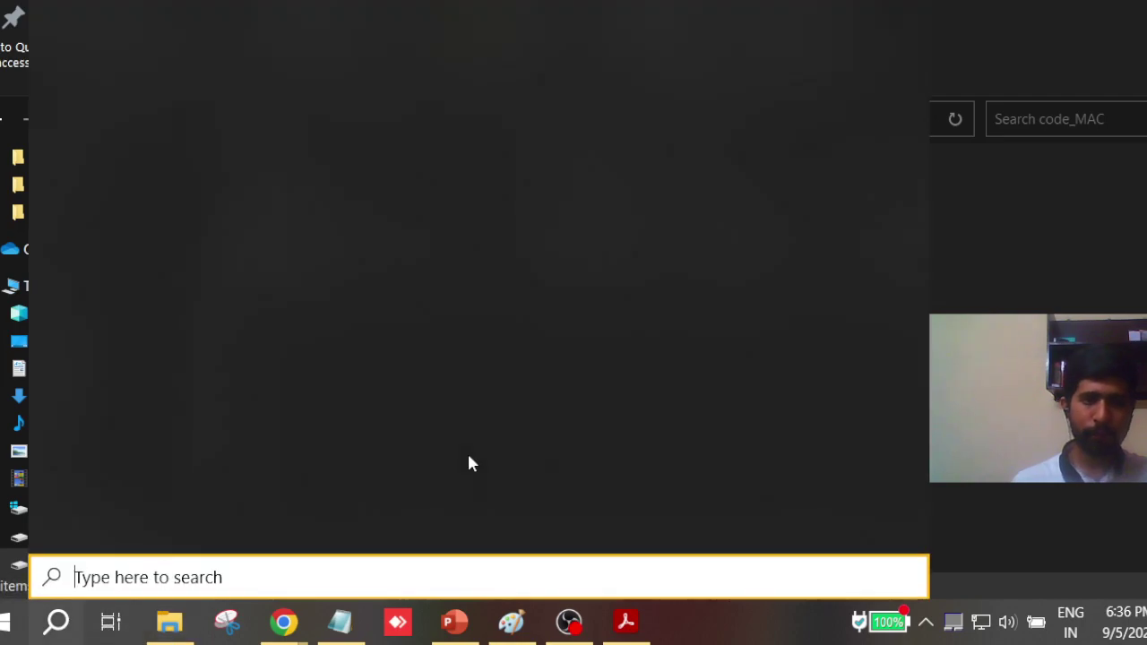
text(parav)
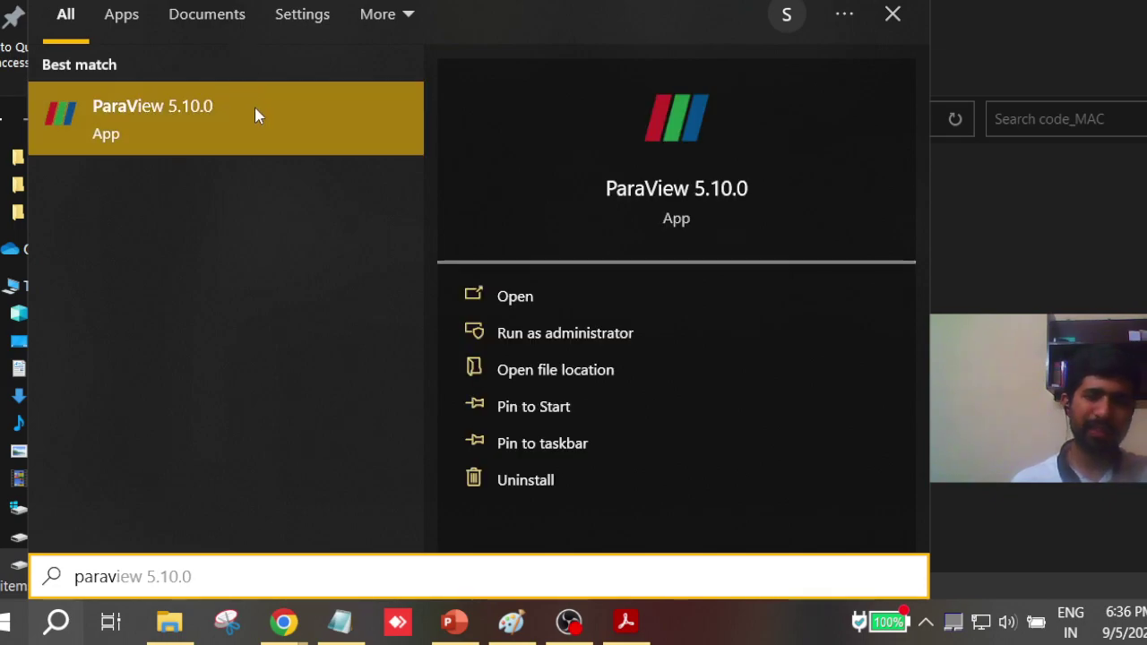
click(263, 117)
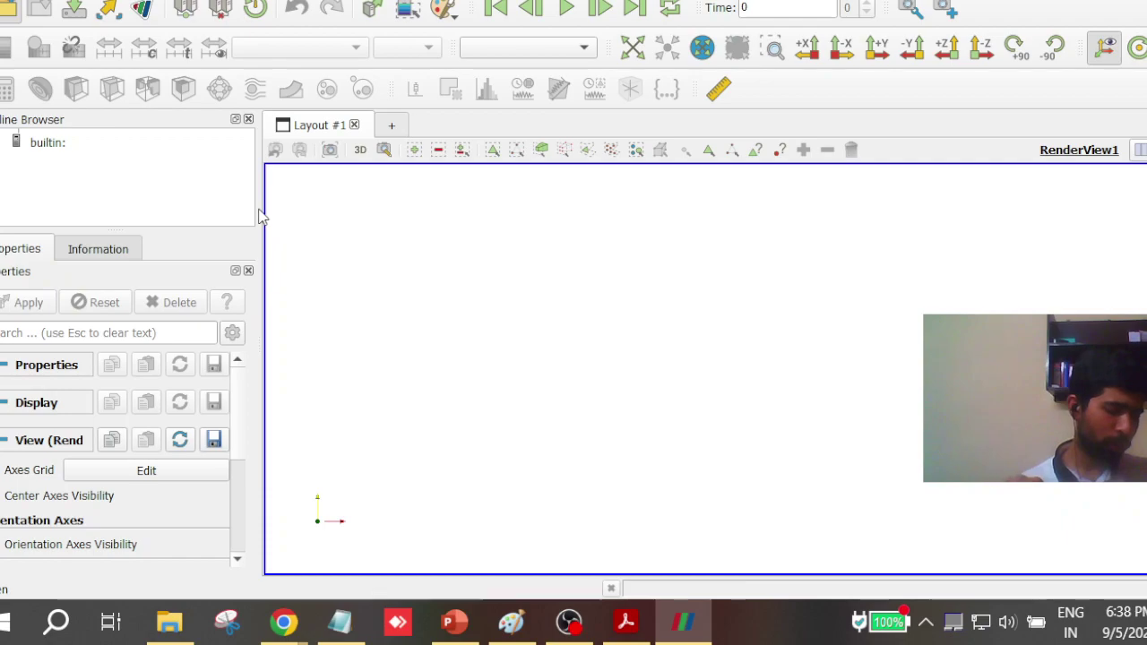
Start opening a file in ParaView, then switch to File Explorer and copy the path of the code_MAC folder
key(ctrl+o)
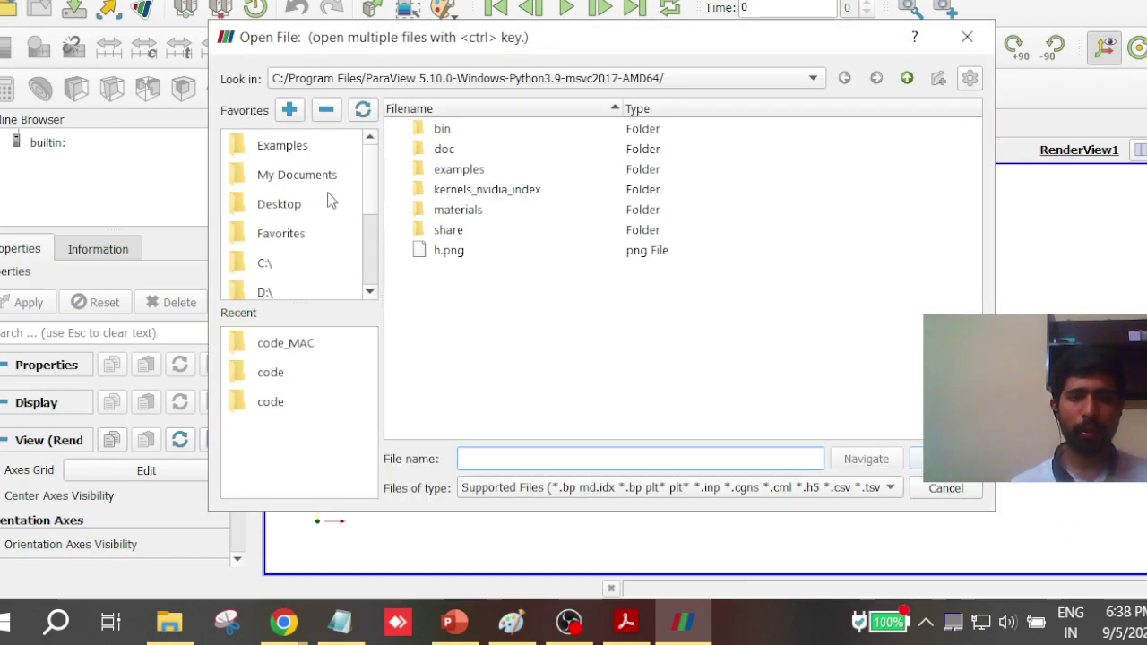
click(169, 622)
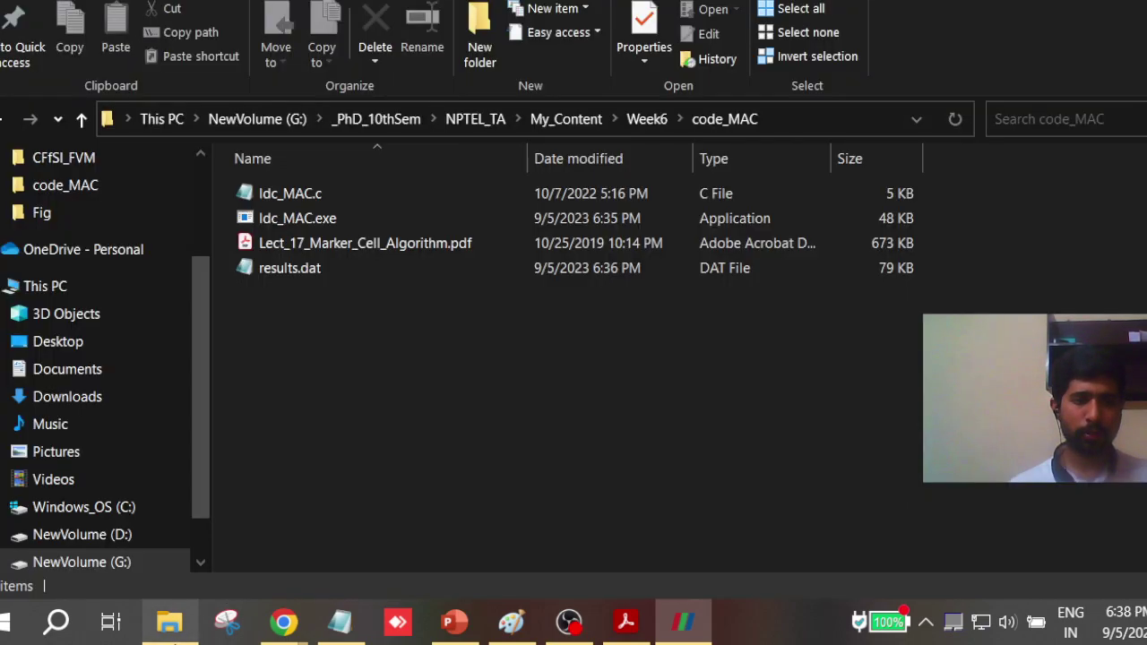
click(847, 113)
key(ctrl+c)
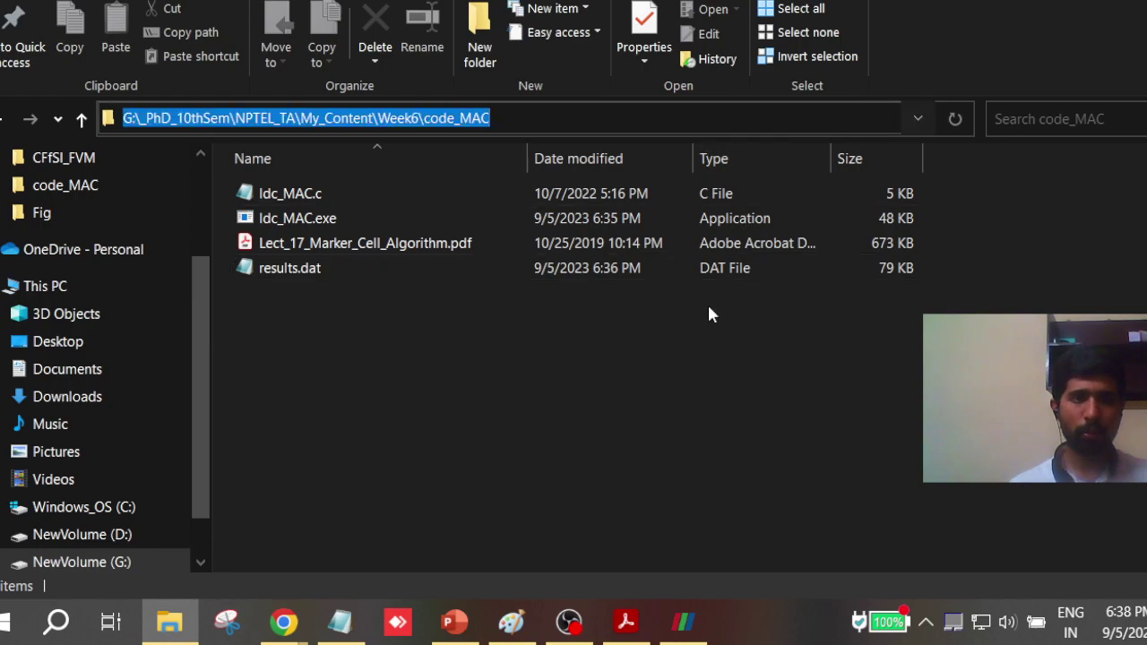
click(703, 482)
Back in ParaView, go to the copied code_MAC folder path and load results.dat into the render view
click(706, 631)
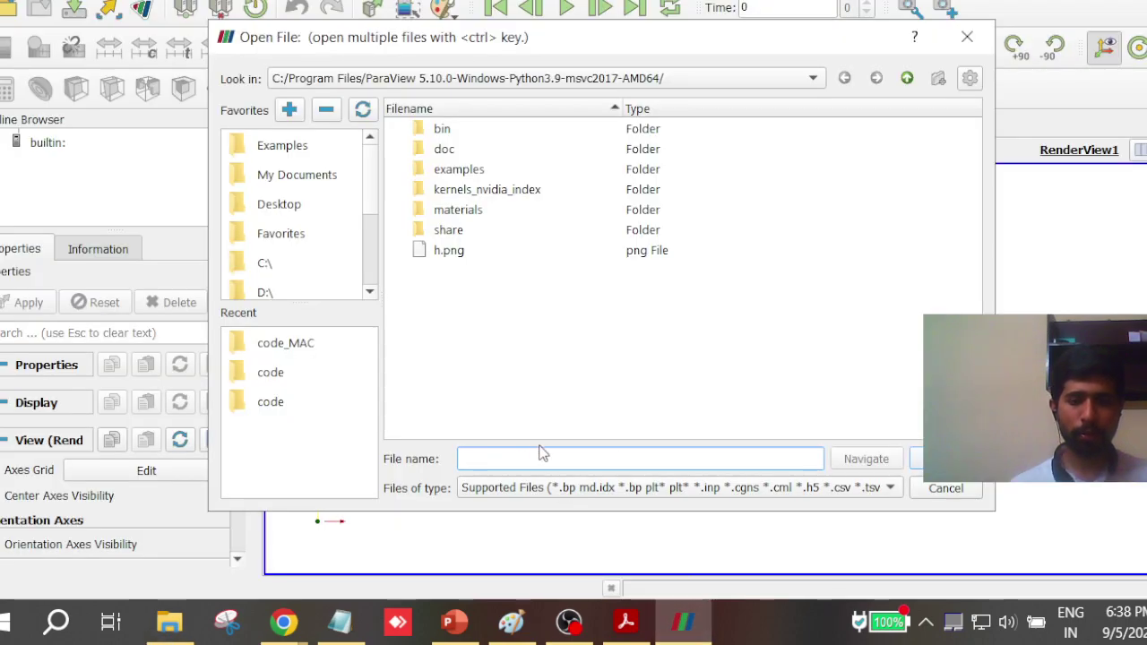
key(ctrl+v)
key(Return)
double_click(524, 150)
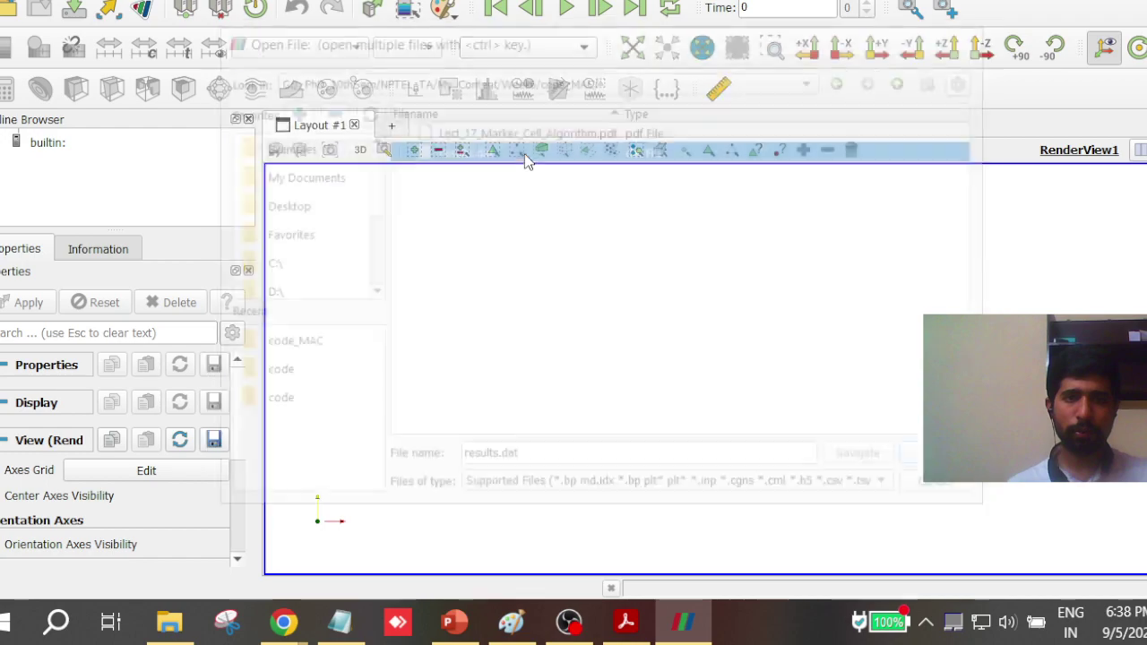
click(681, 468)
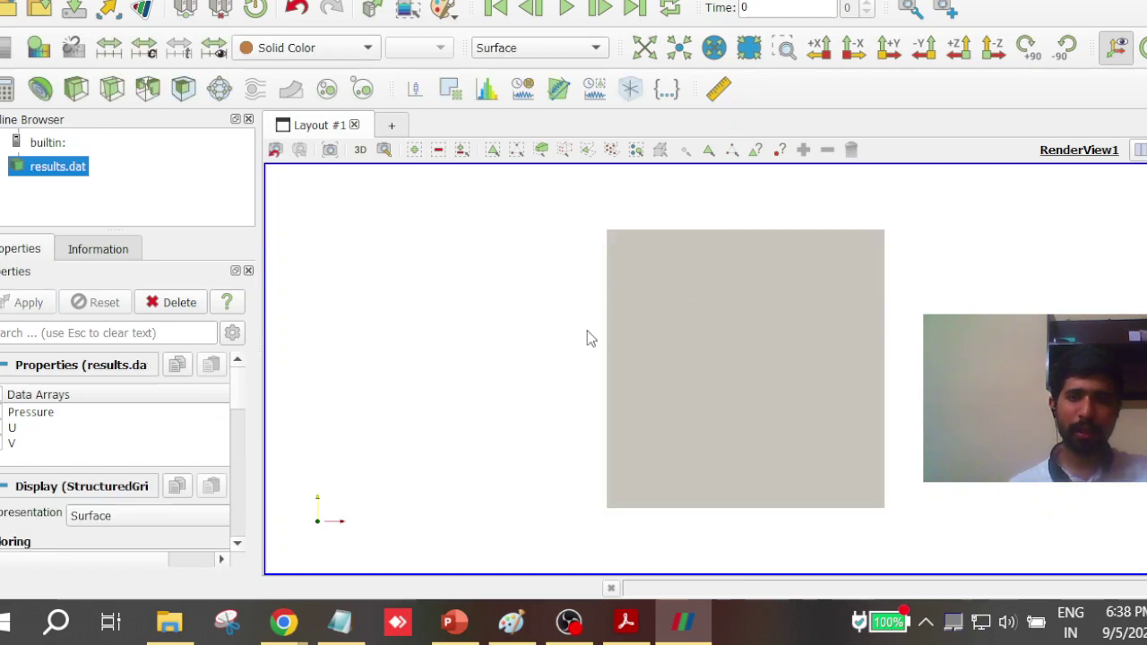
Color the results.dat surface by the Pressure array, viewed straight on
drag(661, 387, 564, 389)
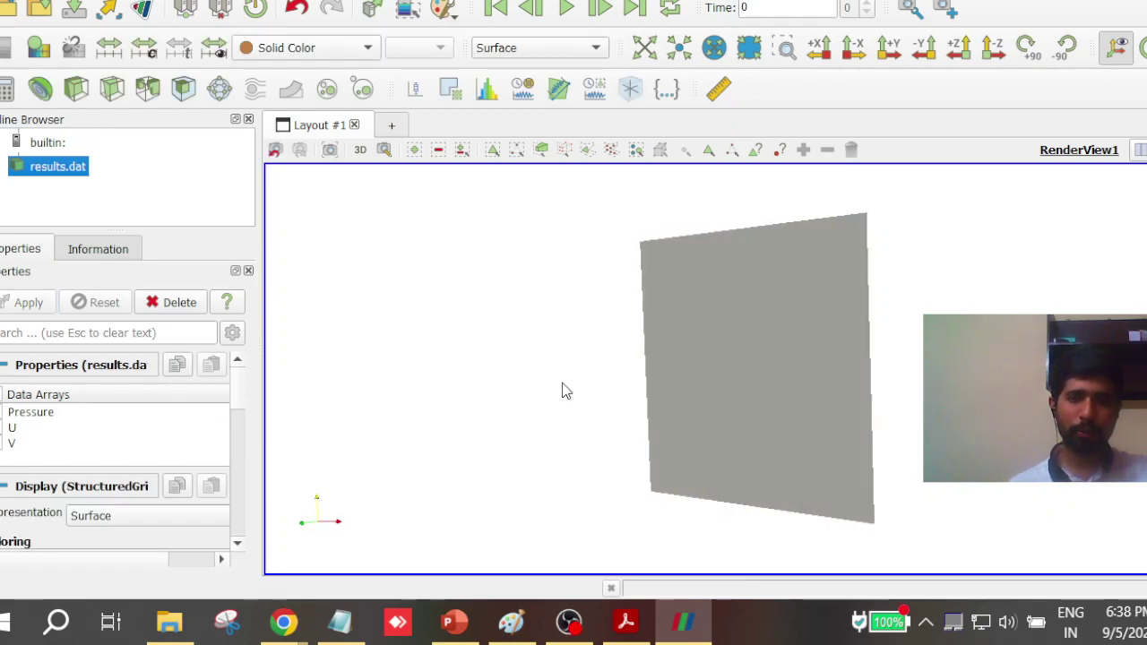
click(1010, 58)
drag(742, 425, 629, 427)
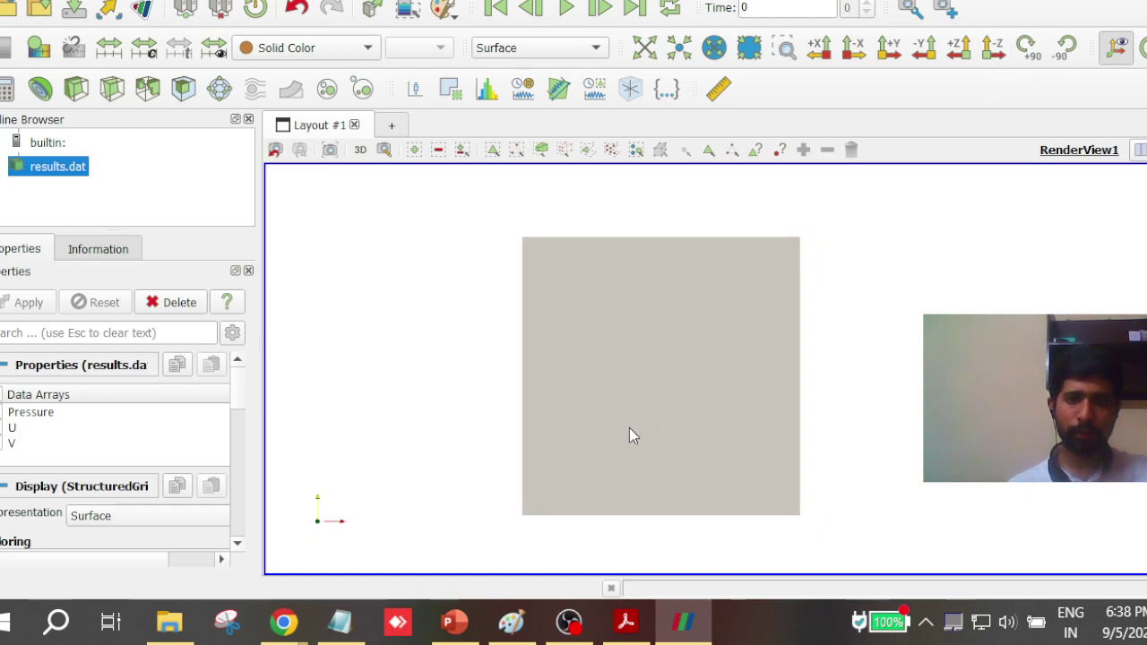
click(300, 47)
click(305, 87)
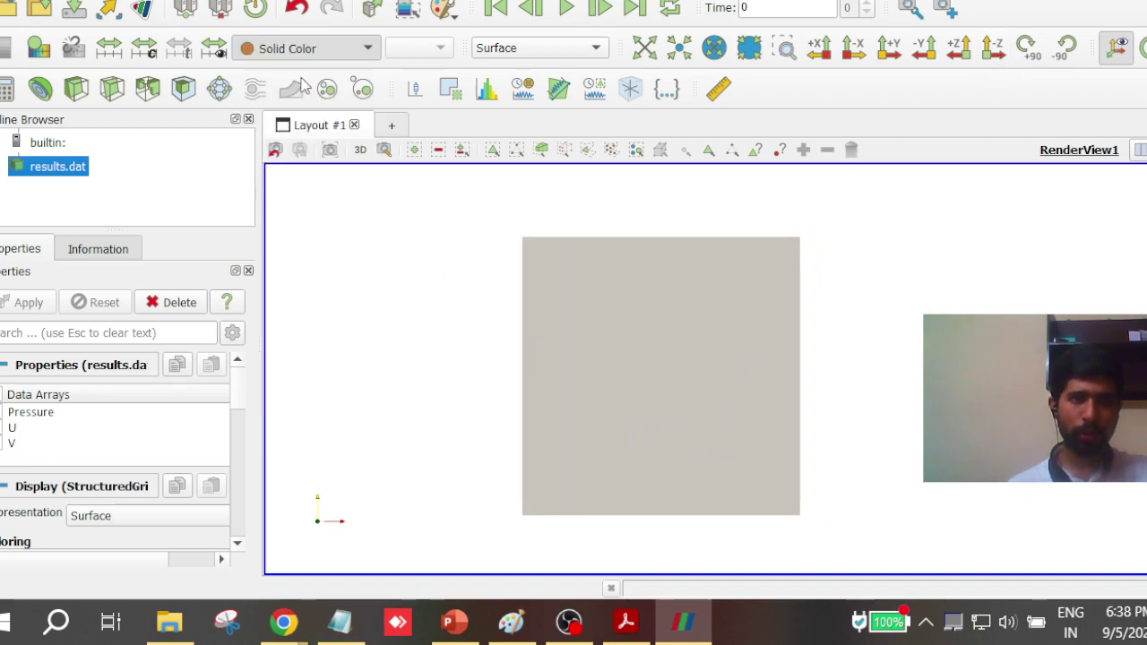
click(299, 47)
click(296, 68)
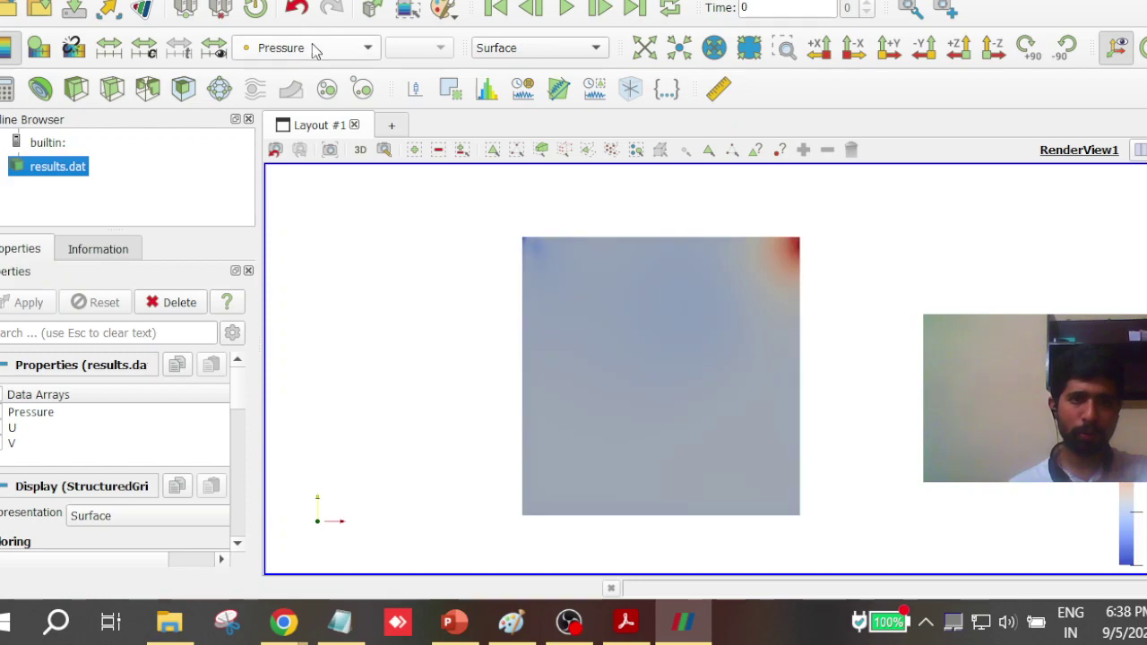
Rescale the Pressure color map to a custom range of -0.1 to 0.3 and disable automatic rescaling
scroll(244, 407, down, 5)
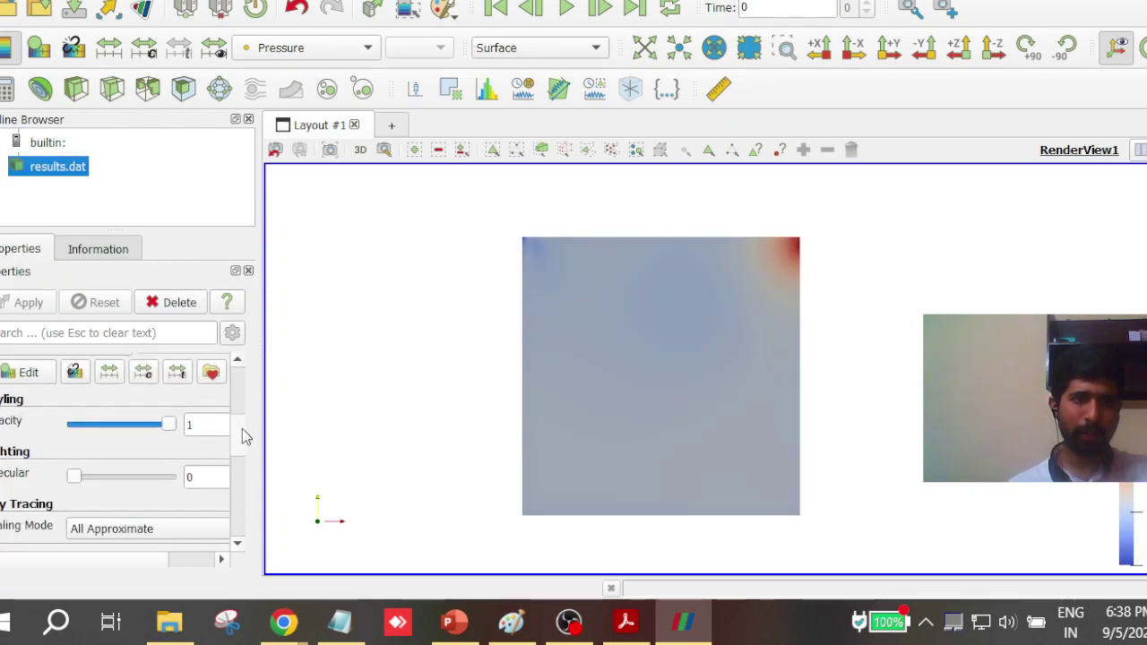
click(144, 48)
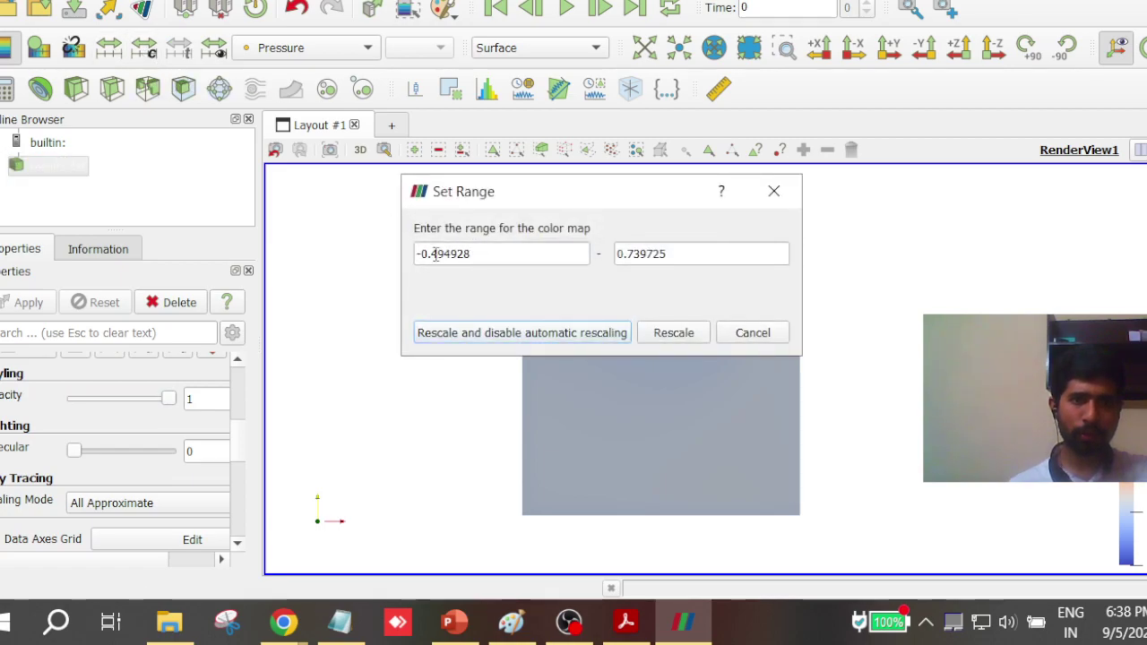
drag(416, 254, 538, 255)
text(-0)
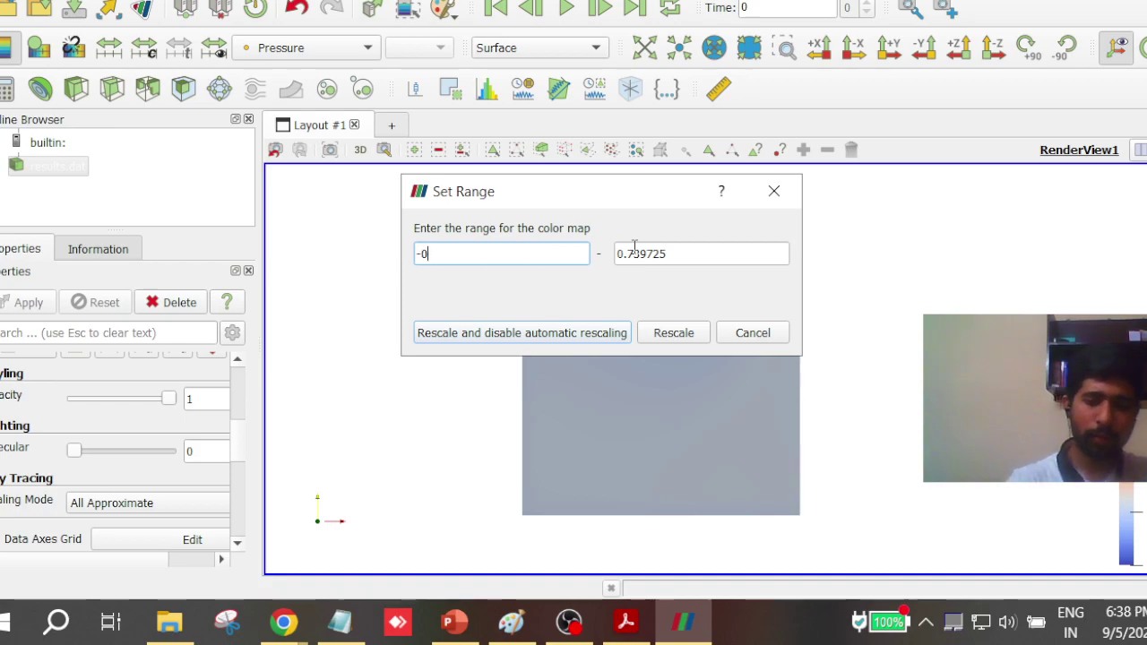
text(.1)
key(Tab)
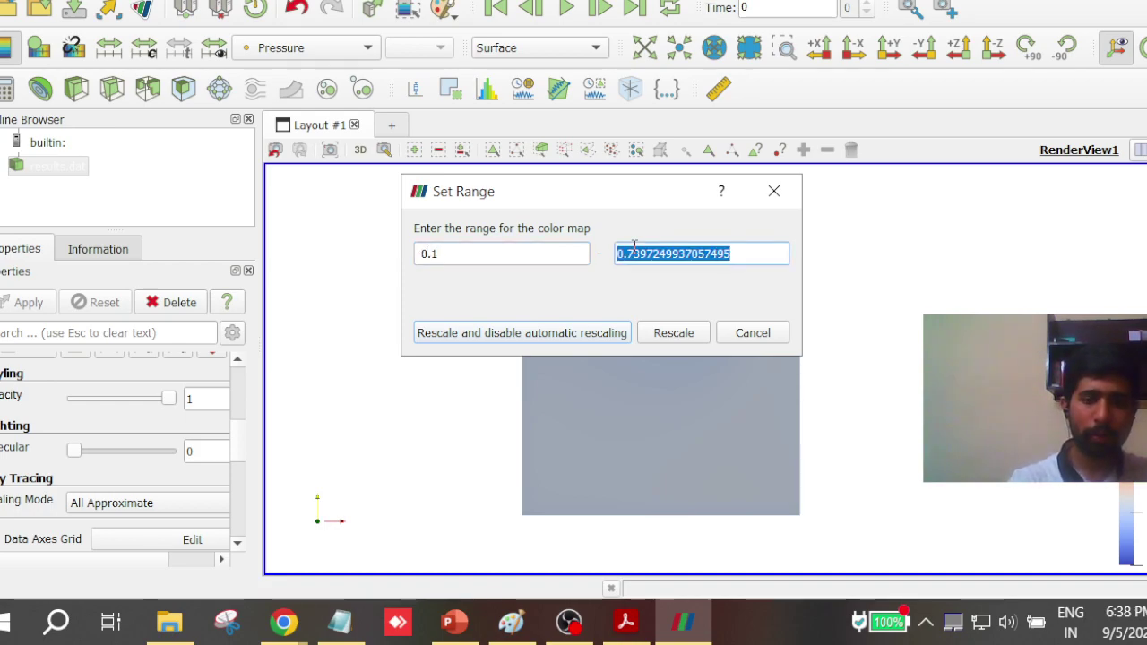
text(0.3)
click(549, 334)
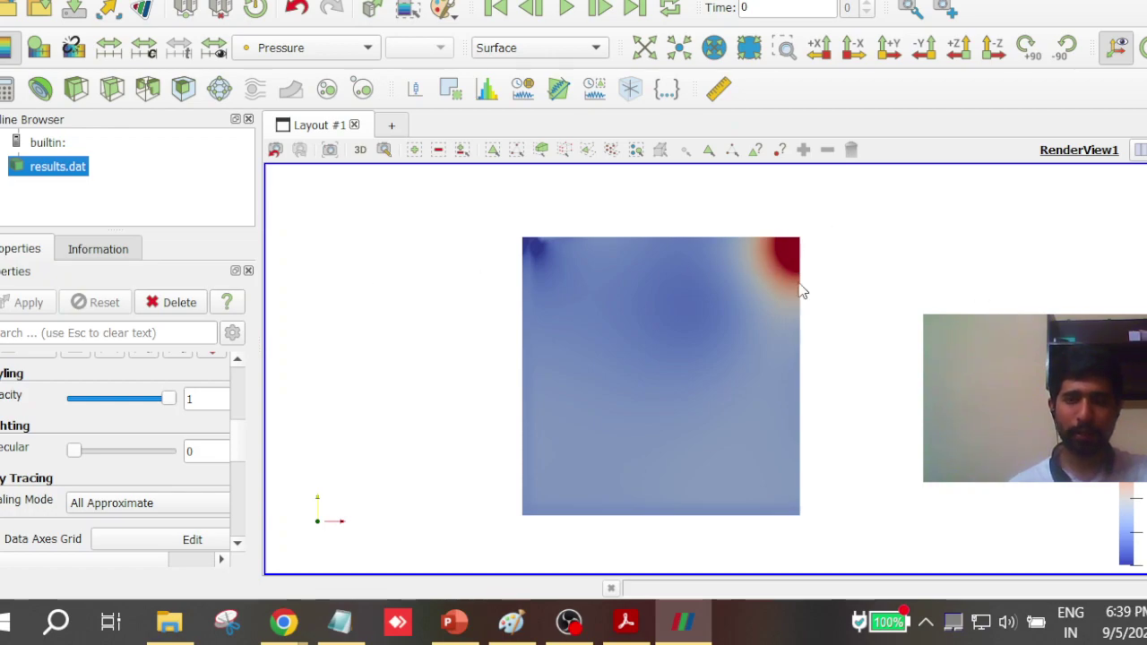
Color the surface by the U array and apply the Rainbow Uniform color preset
click(292, 52)
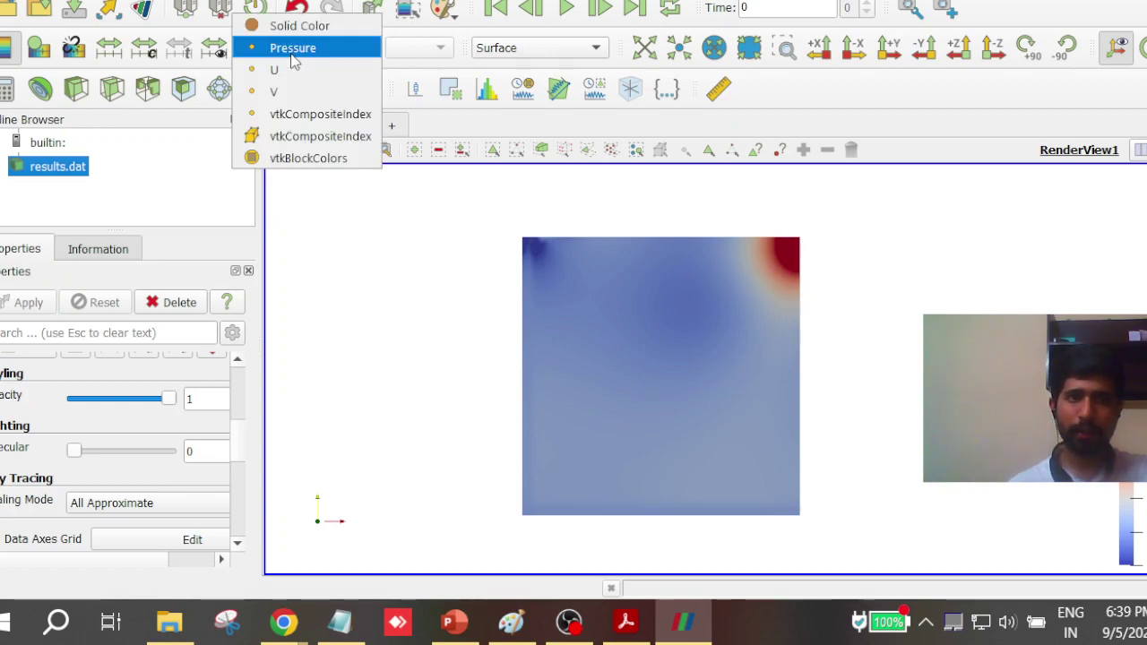
click(295, 68)
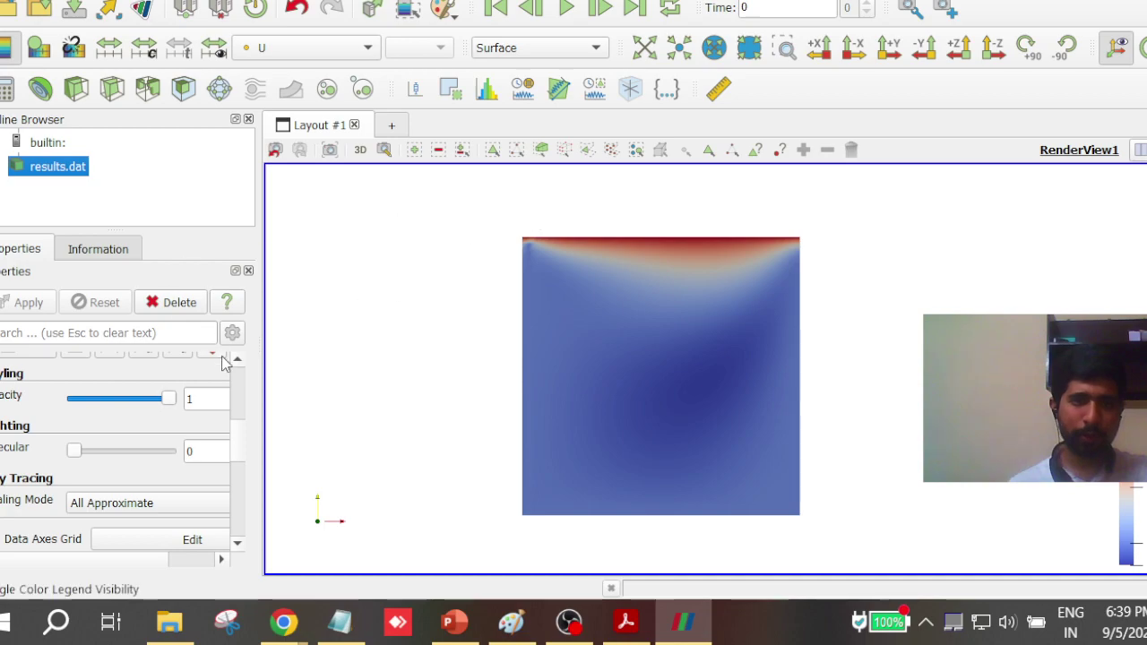
mouse_move(242, 438)
mouse_down()
mouse_move(243, 486)
mouse_move(245, 406)
mouse_move(244, 426)
mouse_up()
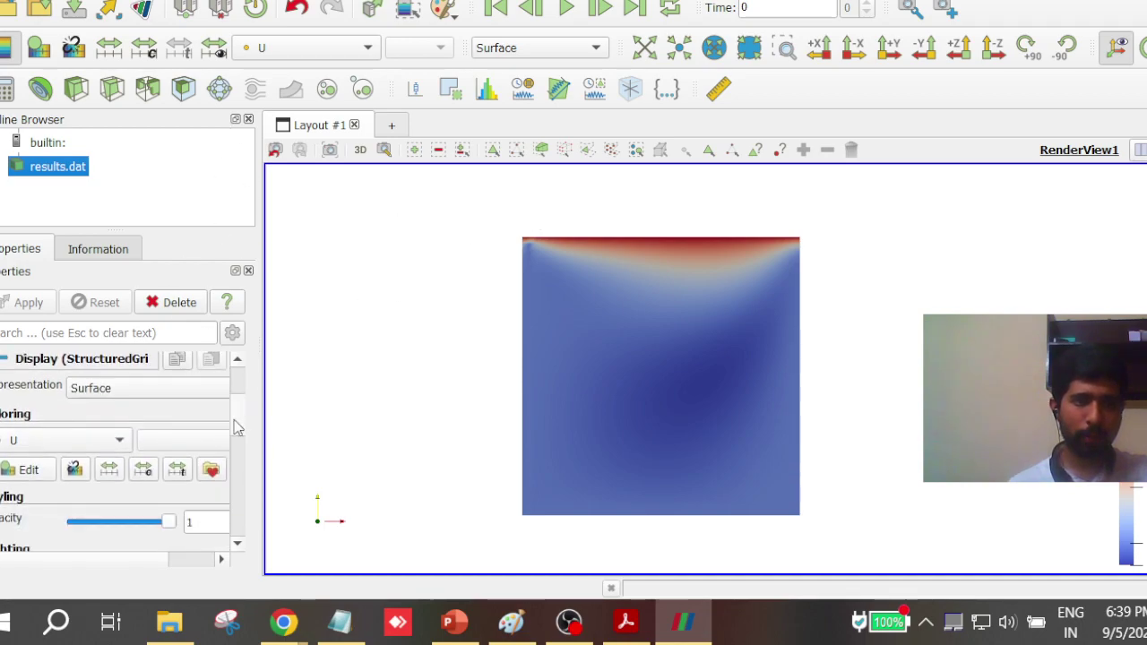
click(211, 469)
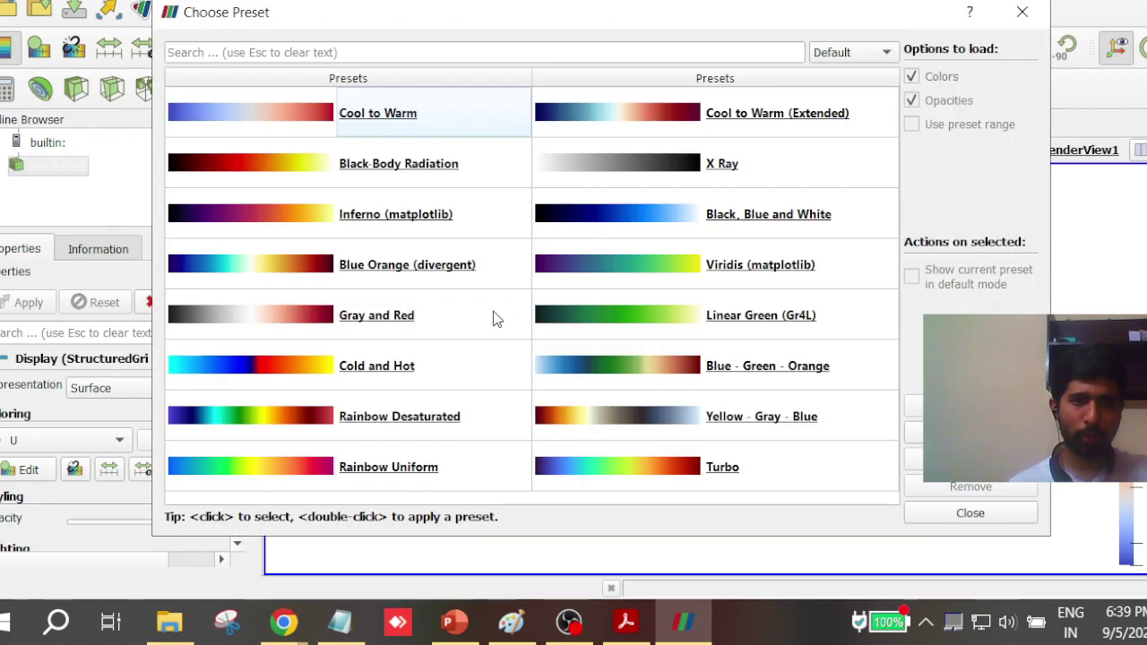
click(436, 484)
drag(823, 29, 517, 40)
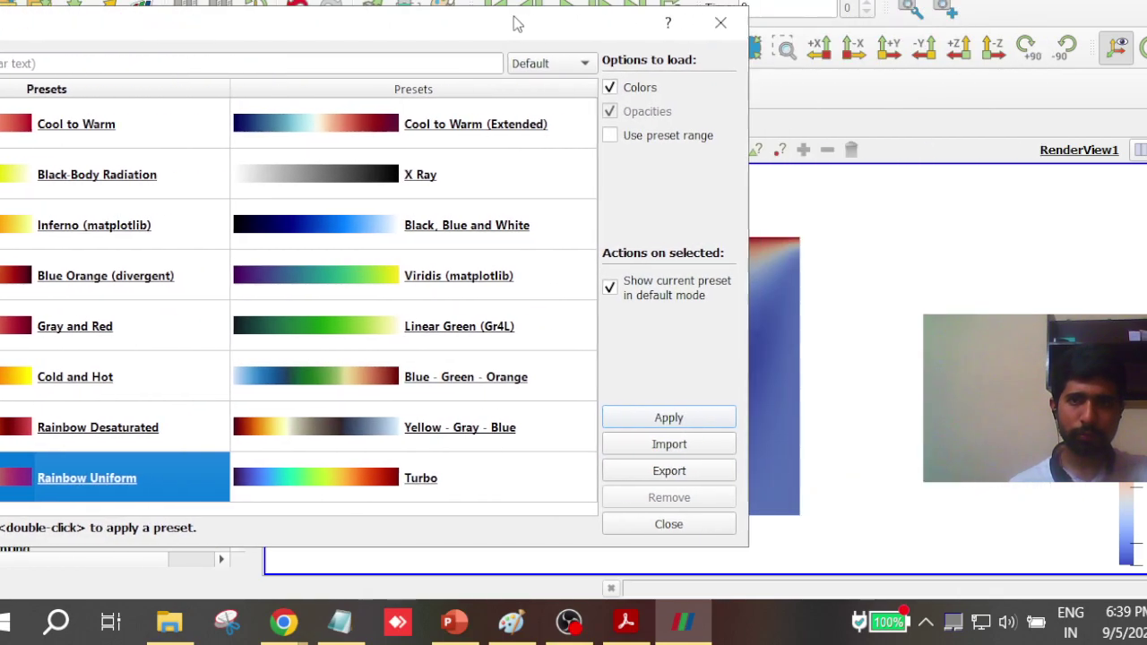
click(694, 418)
click(698, 529)
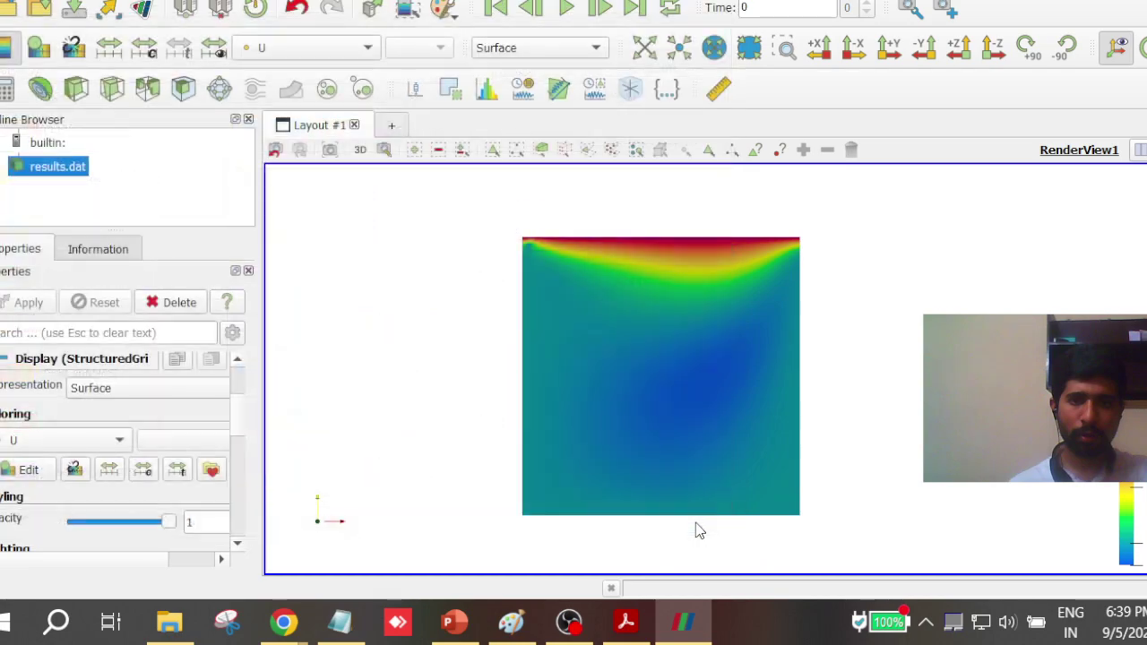
Set the U color map's minimum to -0.05 and rescale with automatic rescaling disabled
click(138, 52)
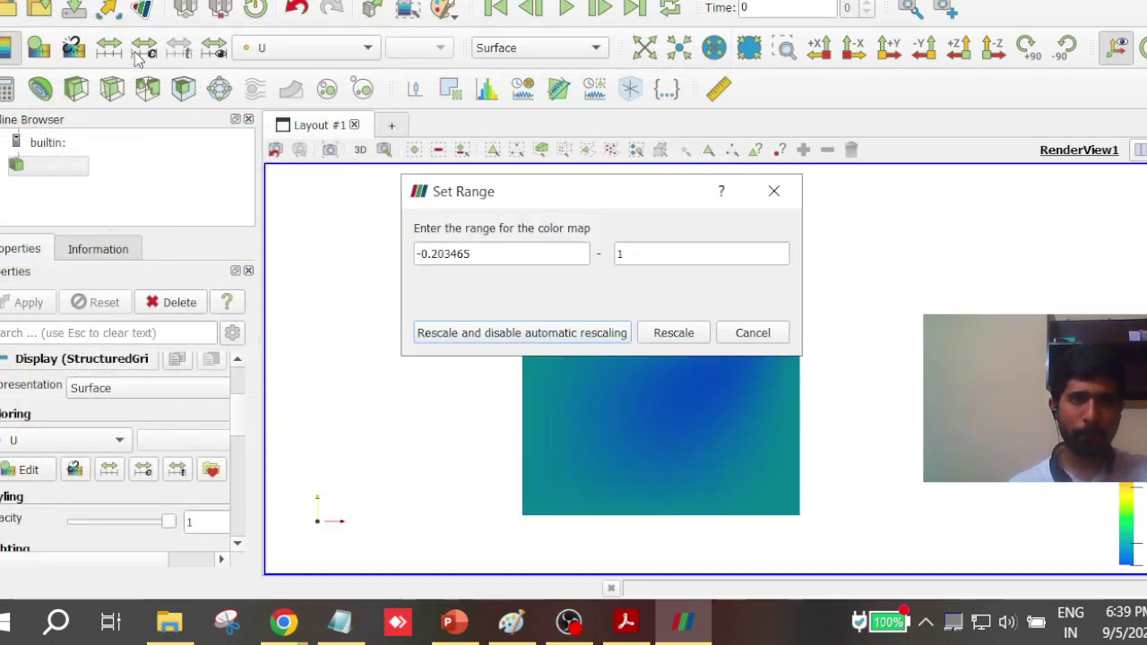
triple_click(446, 252)
text(-)
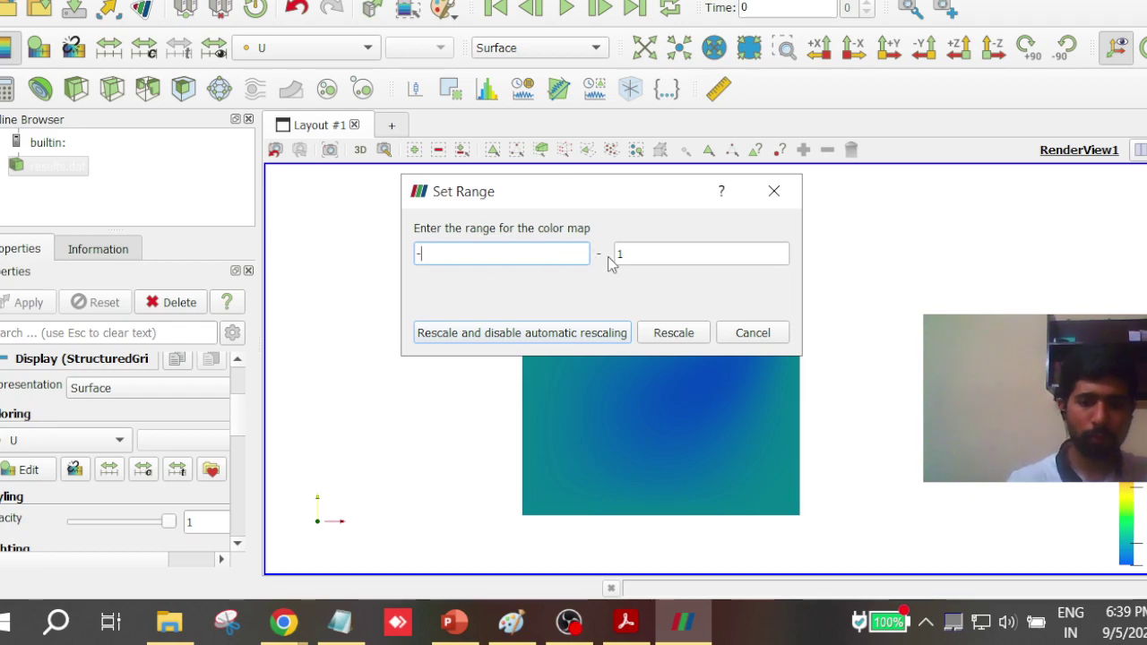
text(0.05)
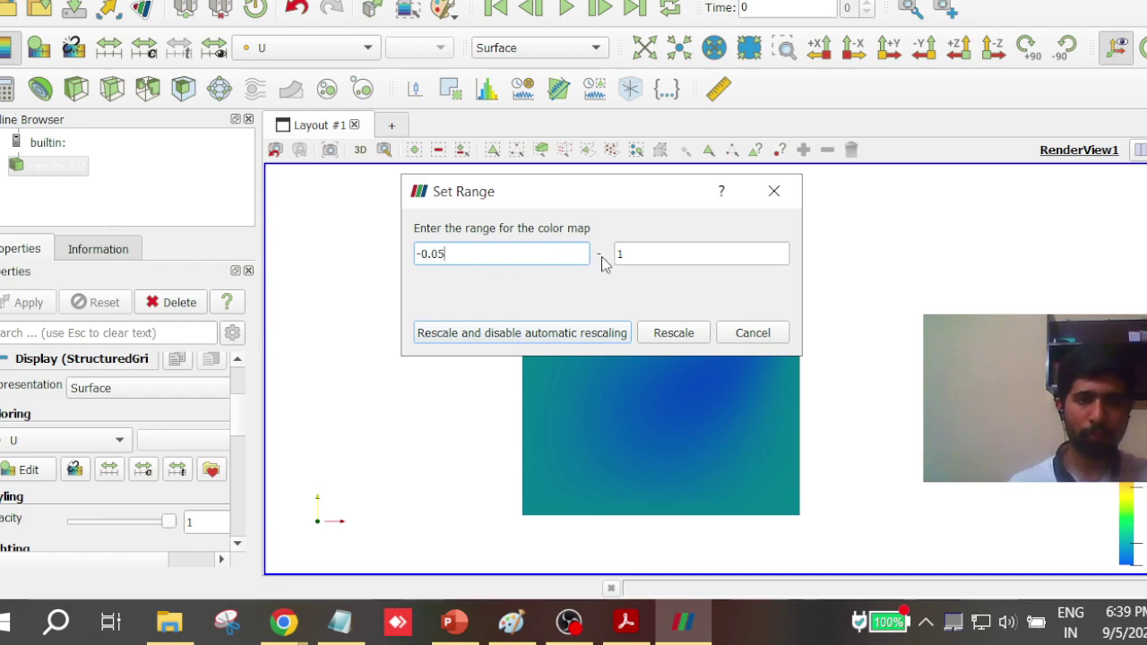
click(588, 338)
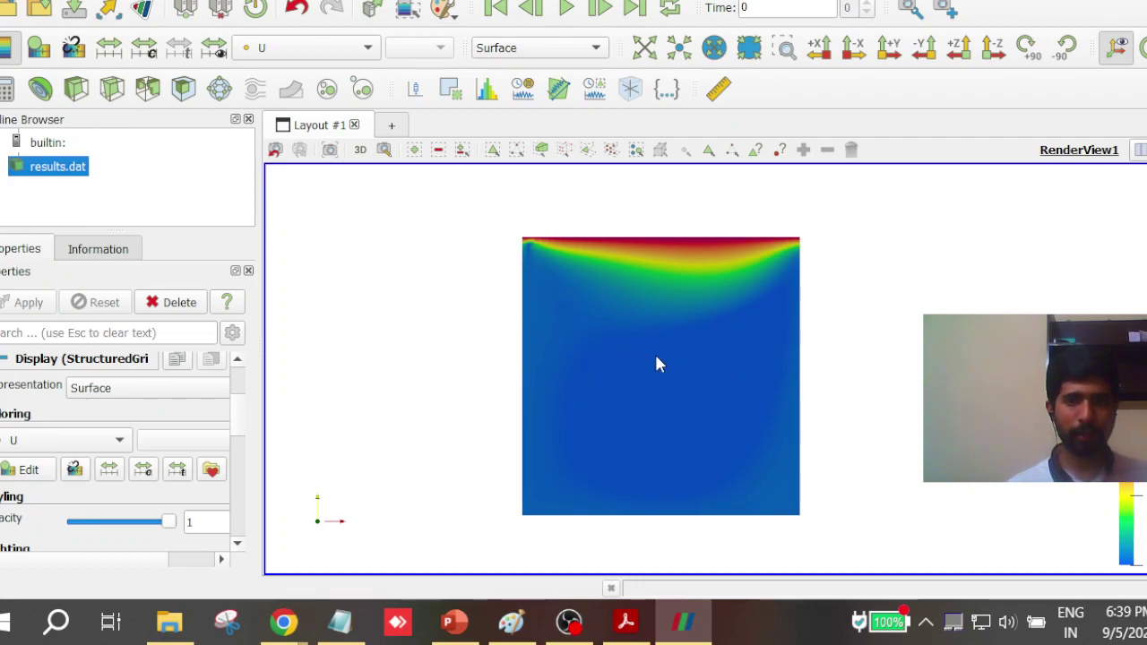
drag(154, 565, 235, 568)
click(215, 471)
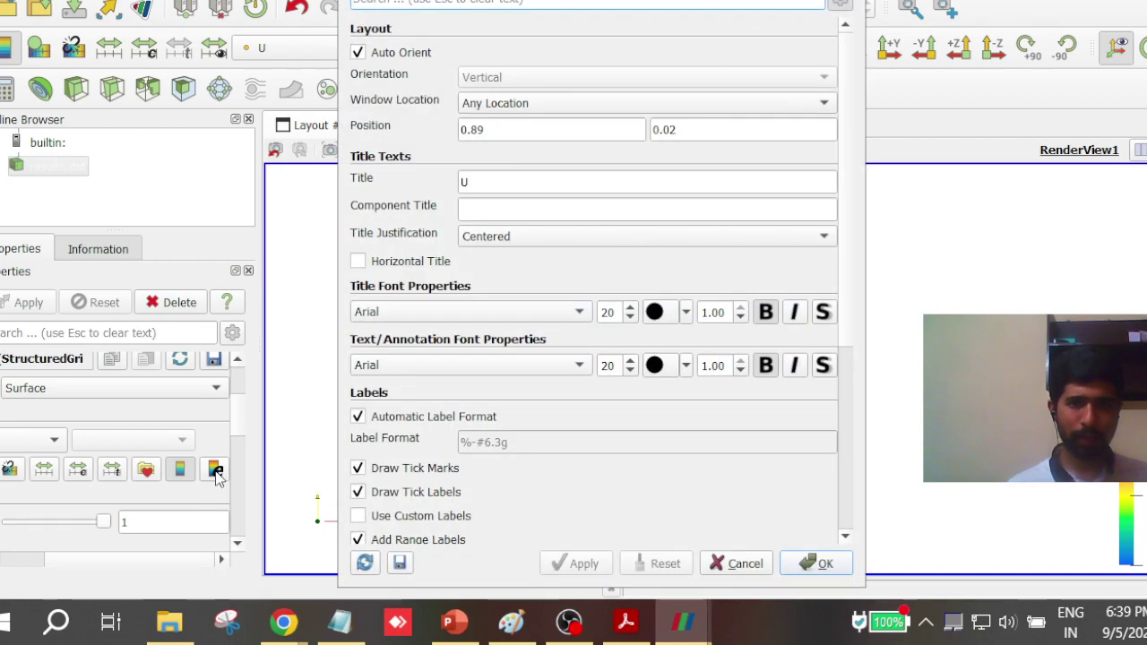
key(Return)
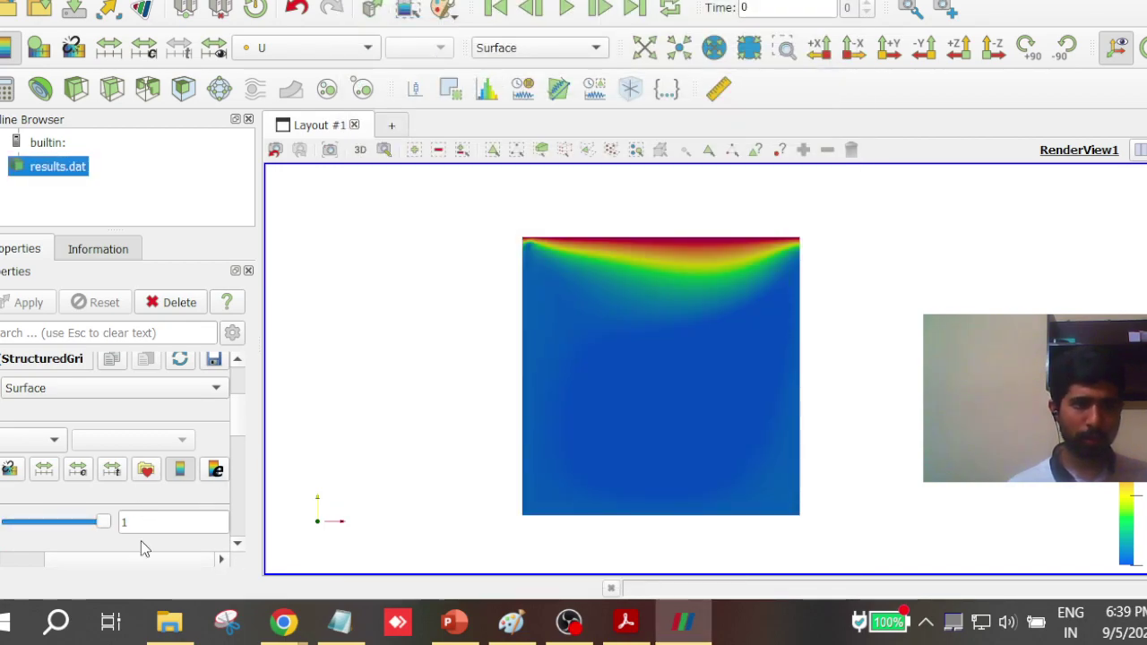
drag(141, 561, 7, 558)
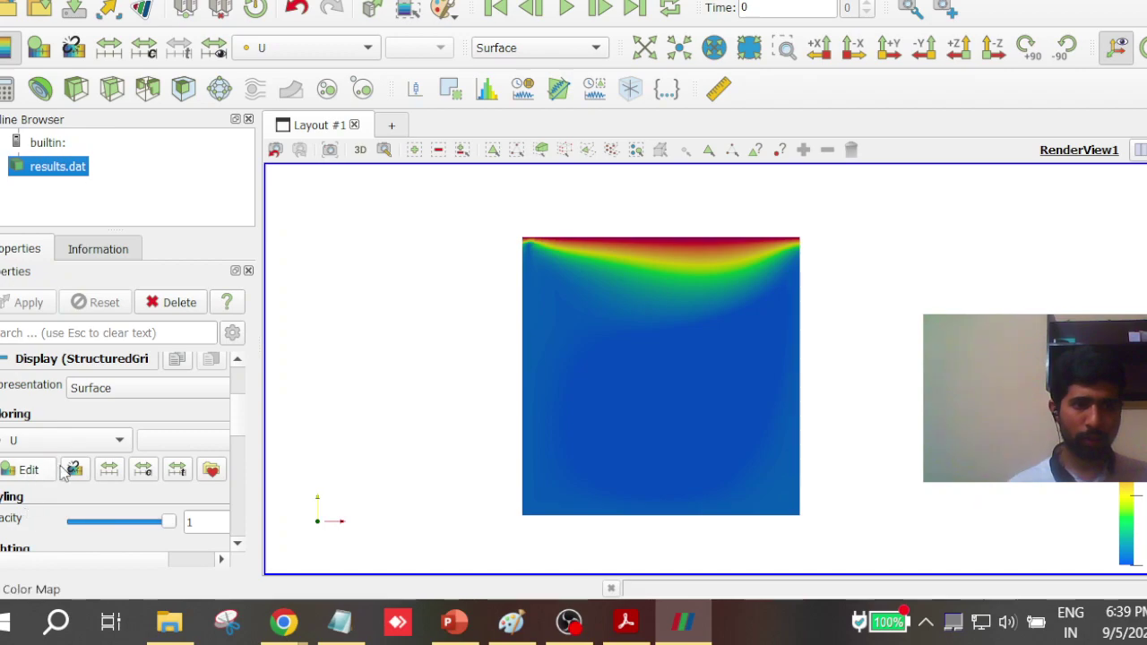
Open the color map editor for the U array and set the discretized number of table values to 20
click(22, 470)
scroll(887, 341, down, 10)
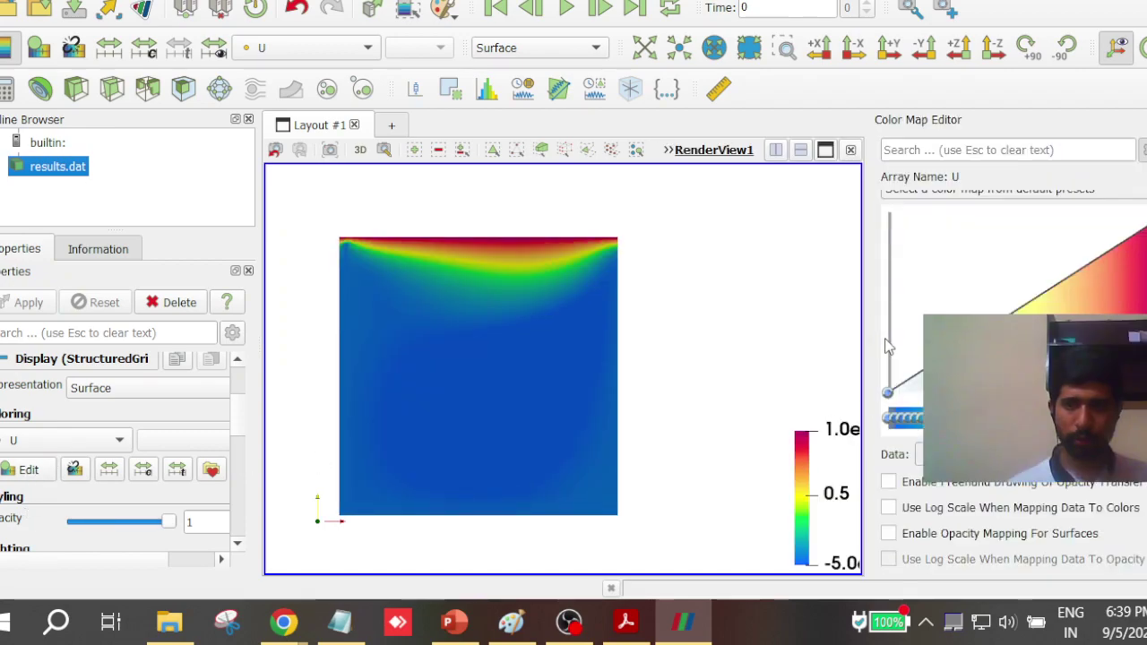
drag(1011, 415, 1009, 213)
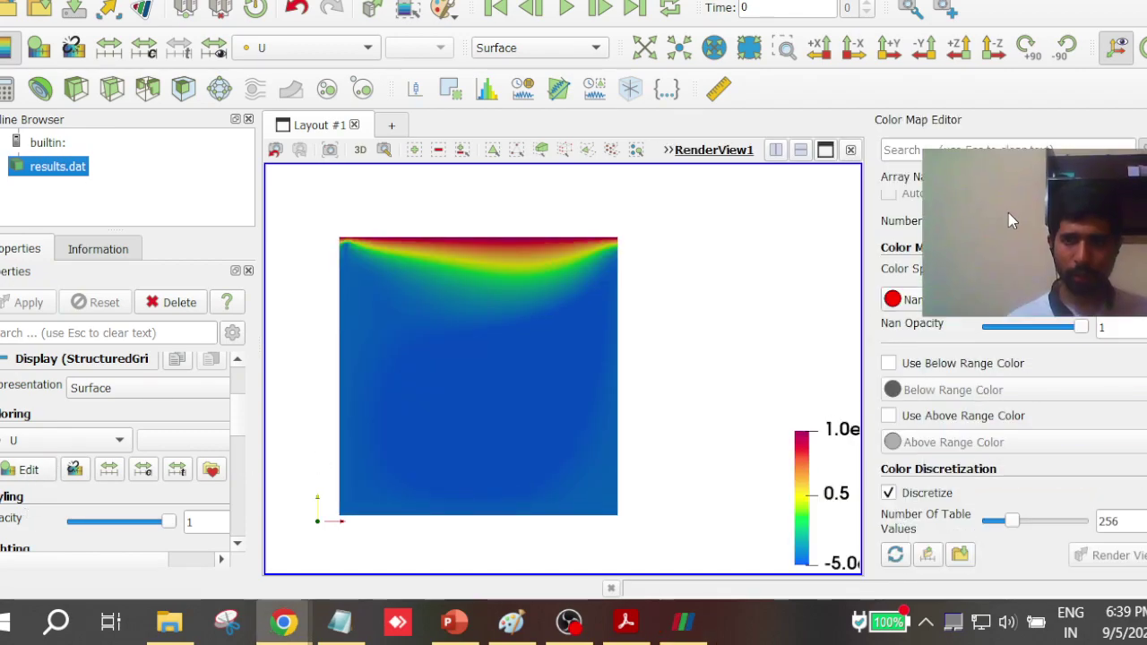
click(943, 502)
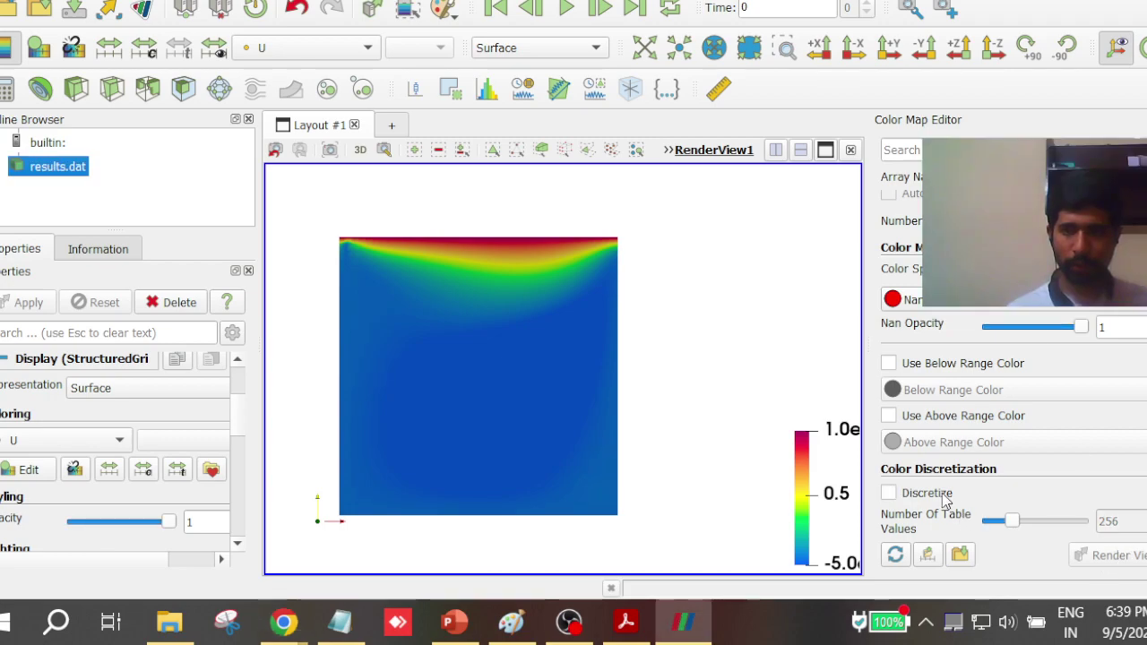
double_click(1111, 522)
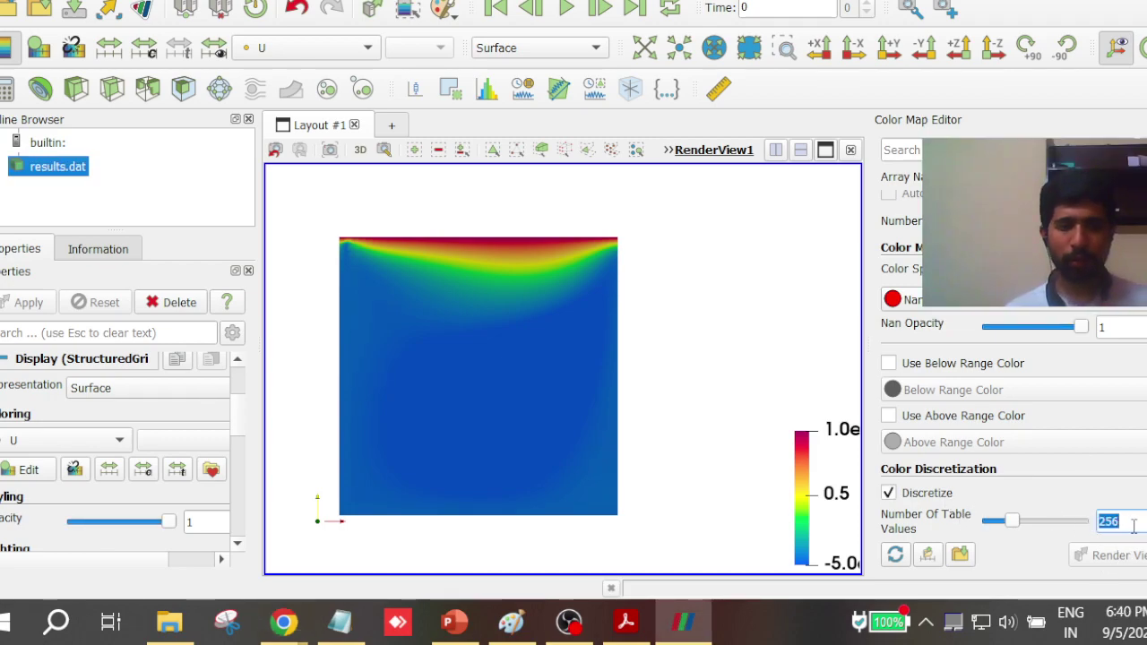
text(20)
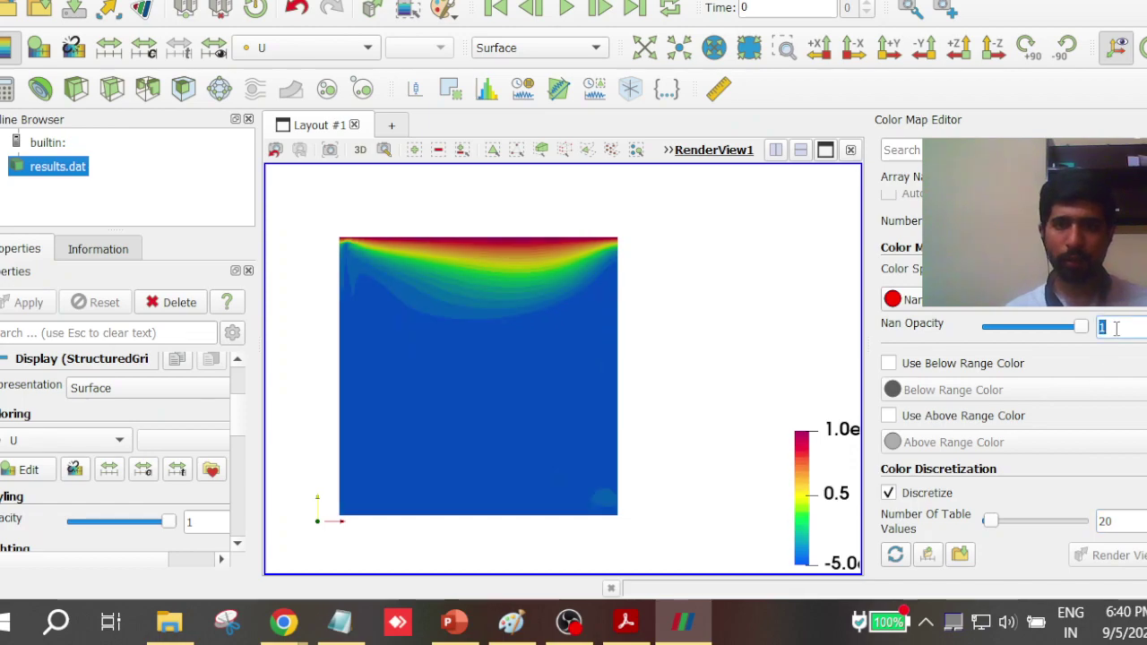
Reduce the U color map's number of table values to 10
double_click(1106, 521)
text(10)
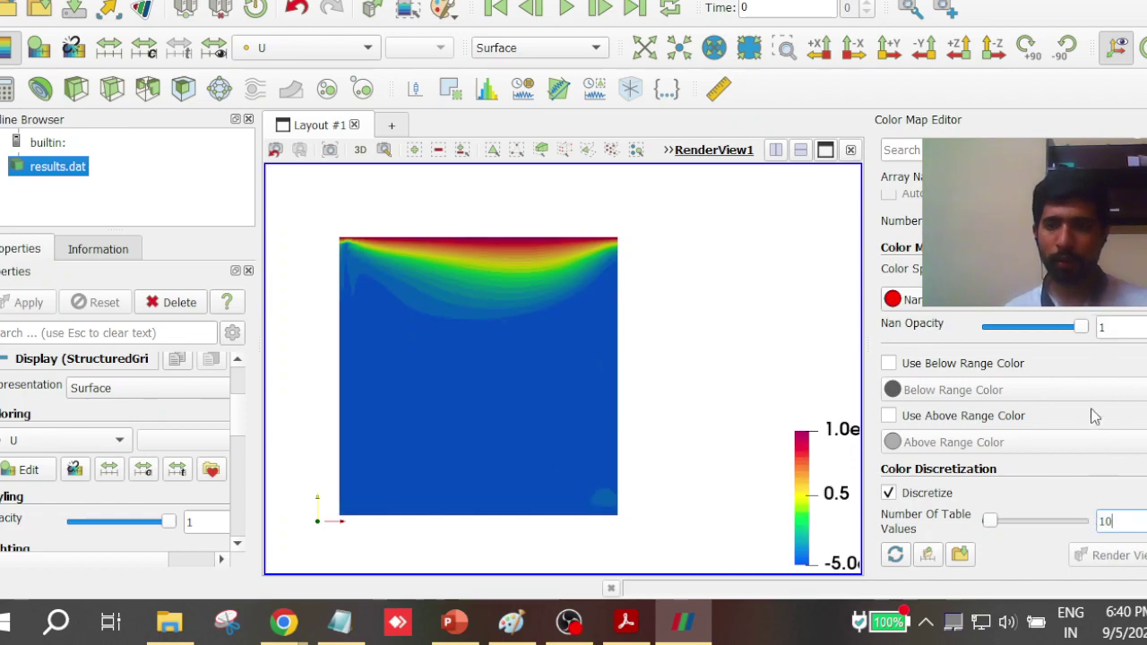
double_click(1104, 327)
Set the U color map's minimum to -0.2 and rescale with automatic rescaling disabled
click(155, 54)
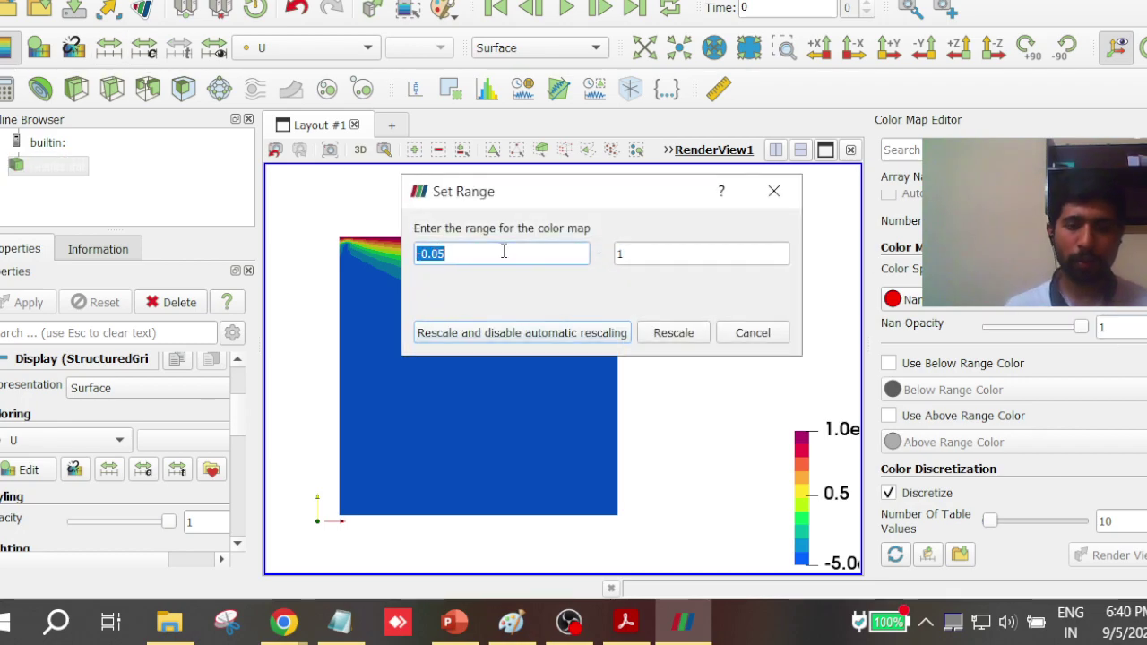
text(-0.2)
click(481, 324)
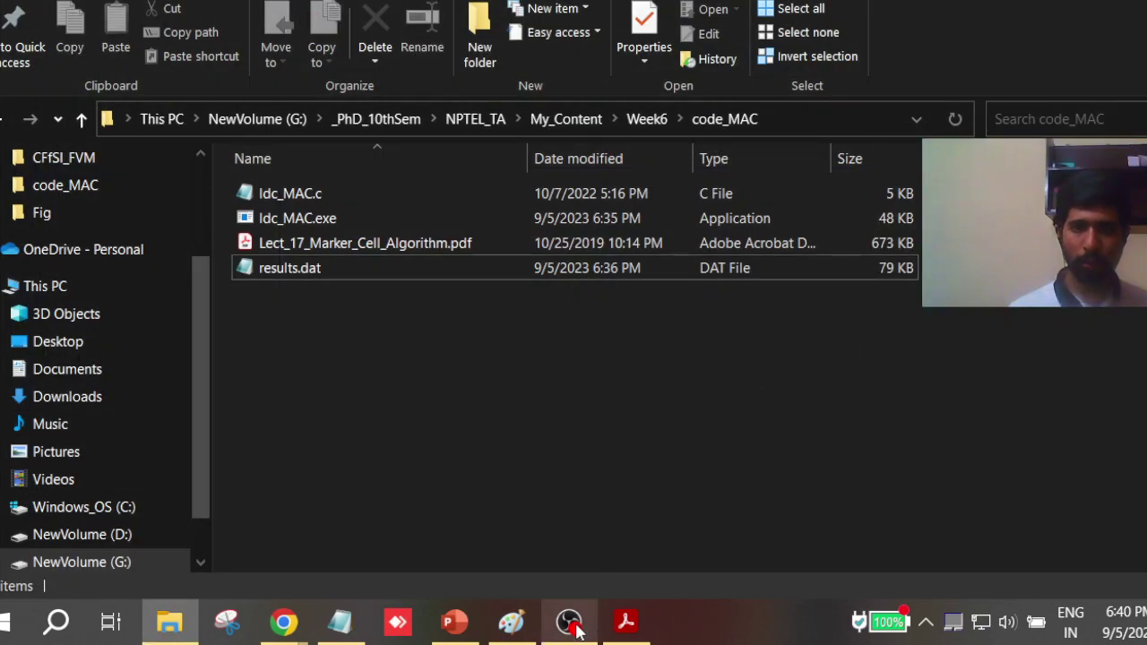
Switch to the Notepad list of YouTube links and look over the handwritten notes in Paint
click(339, 622)
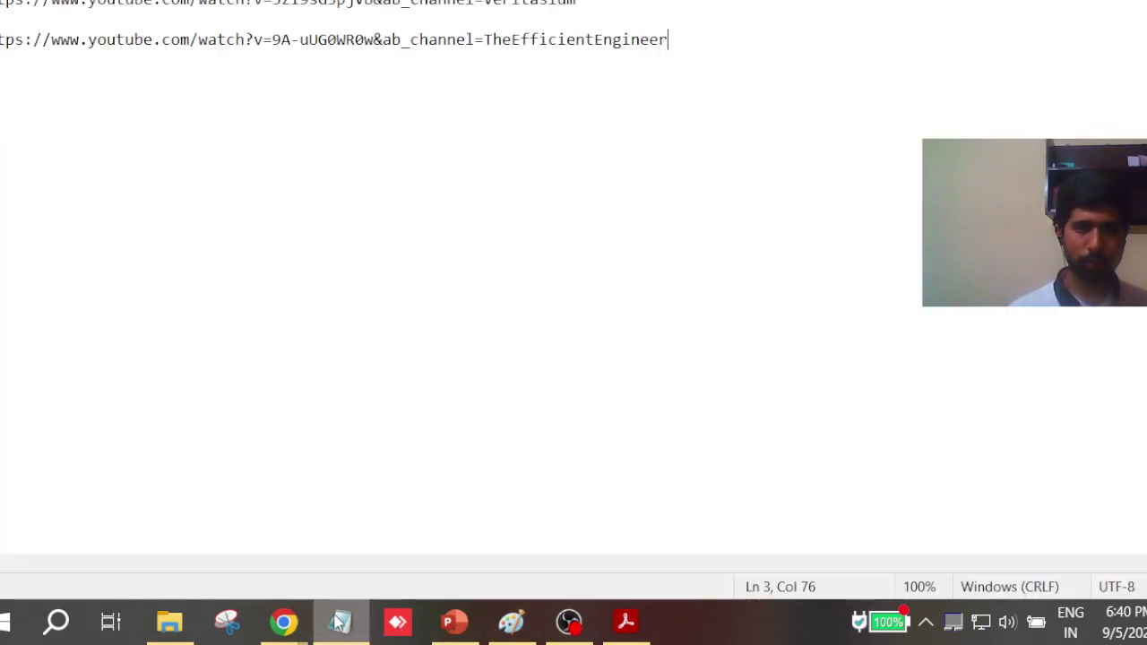
click(511, 618)
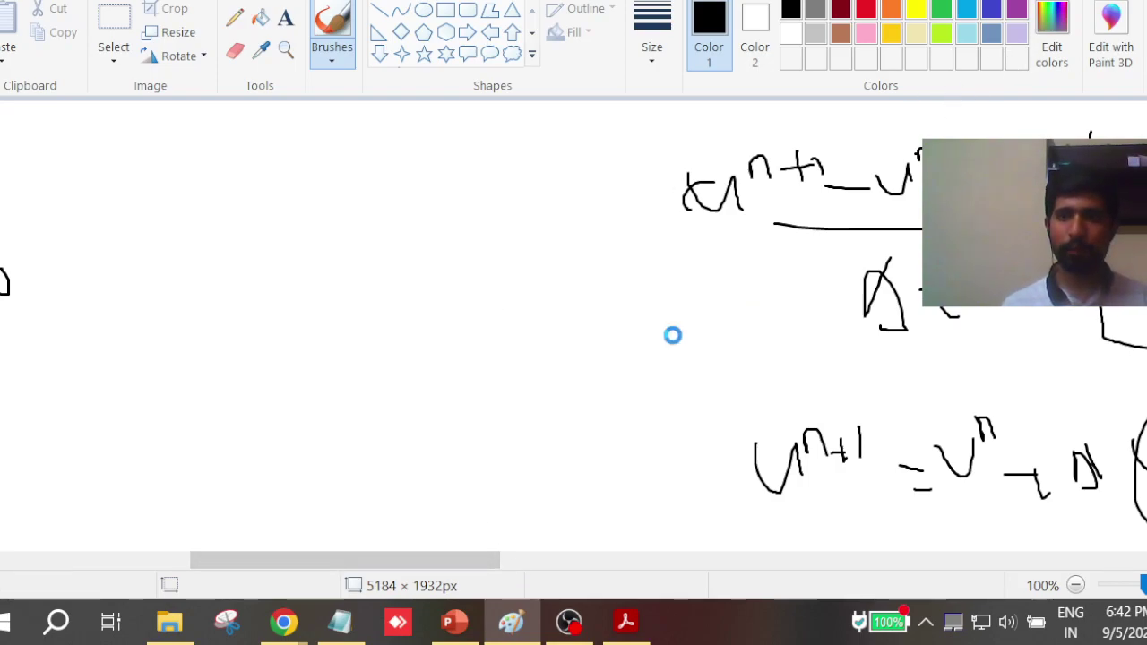
click(634, 282)
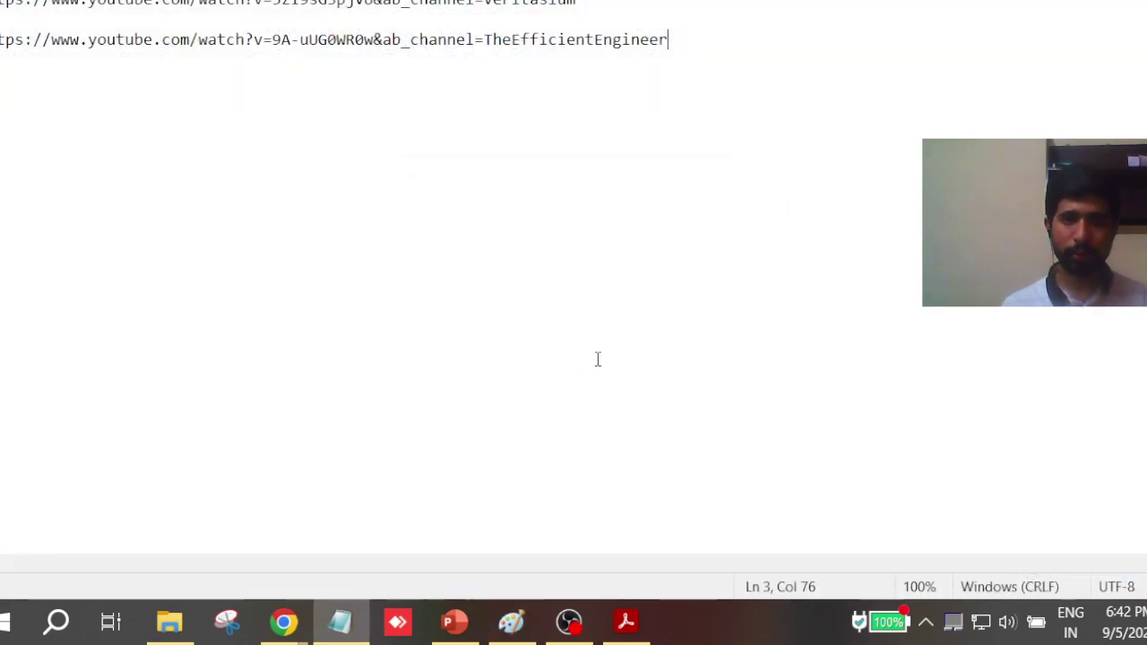
click(516, 622)
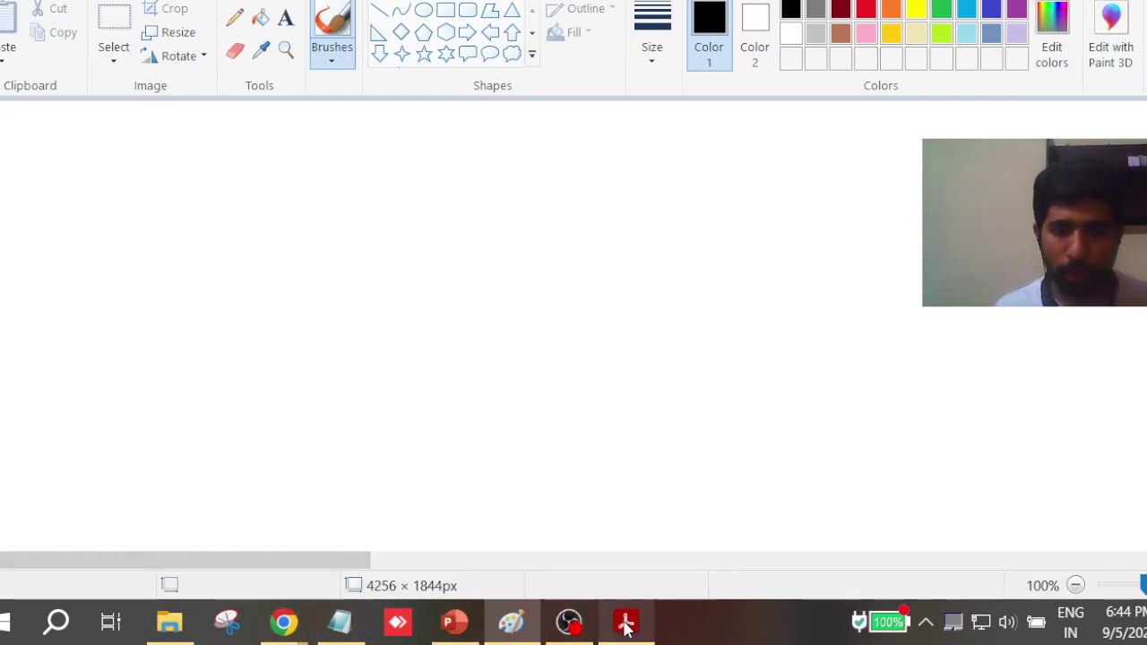
Switch to PowerPoint, start the slide show from the title slide and move the floating video window off the title text
click(457, 633)
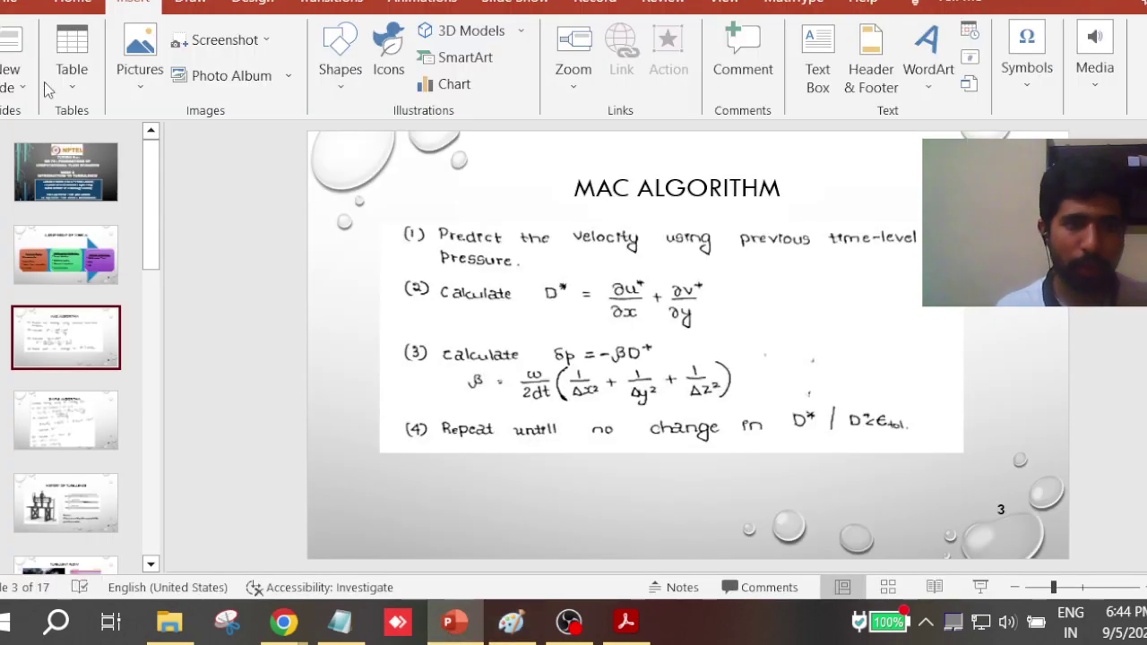
click(79, 203)
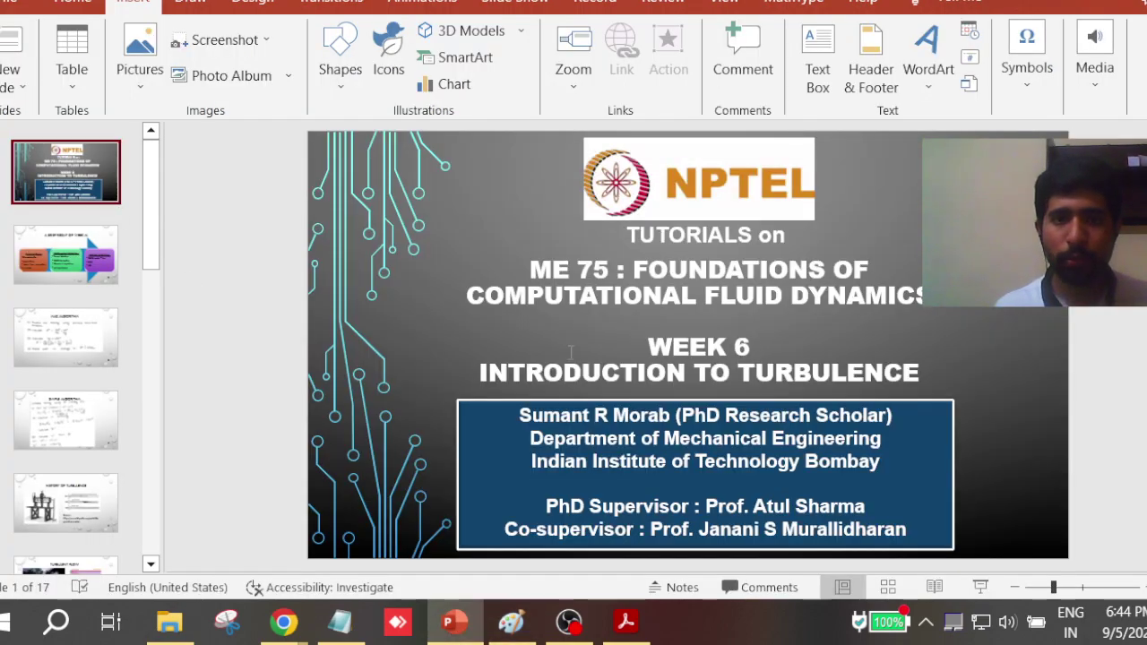
click(975, 587)
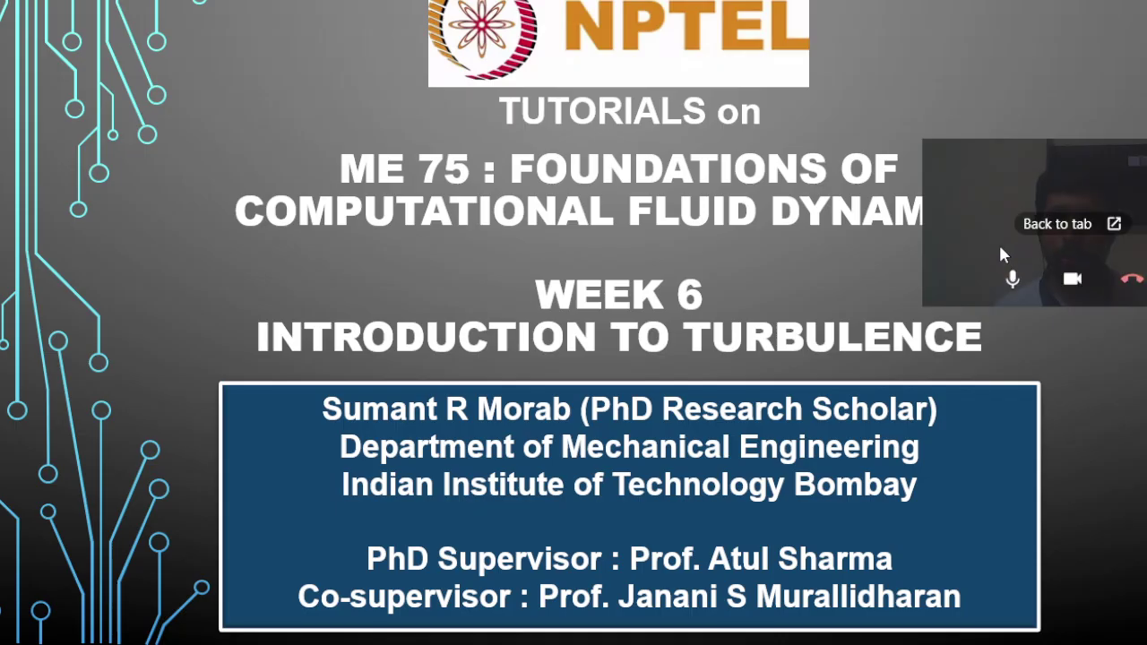
drag(1002, 256, 986, 126)
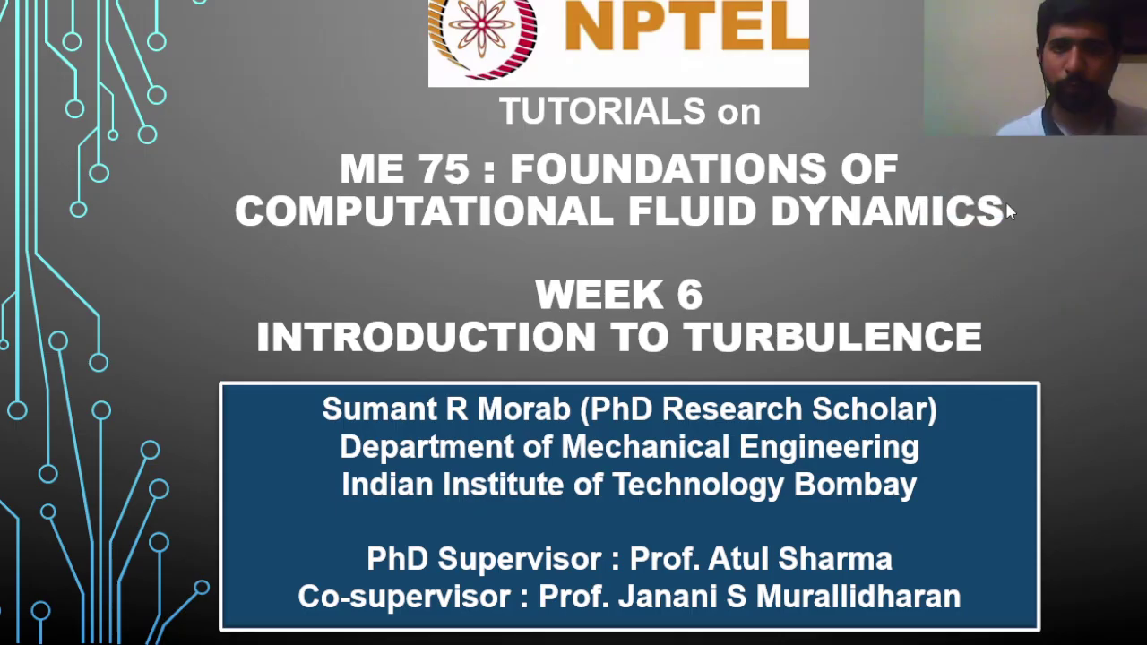